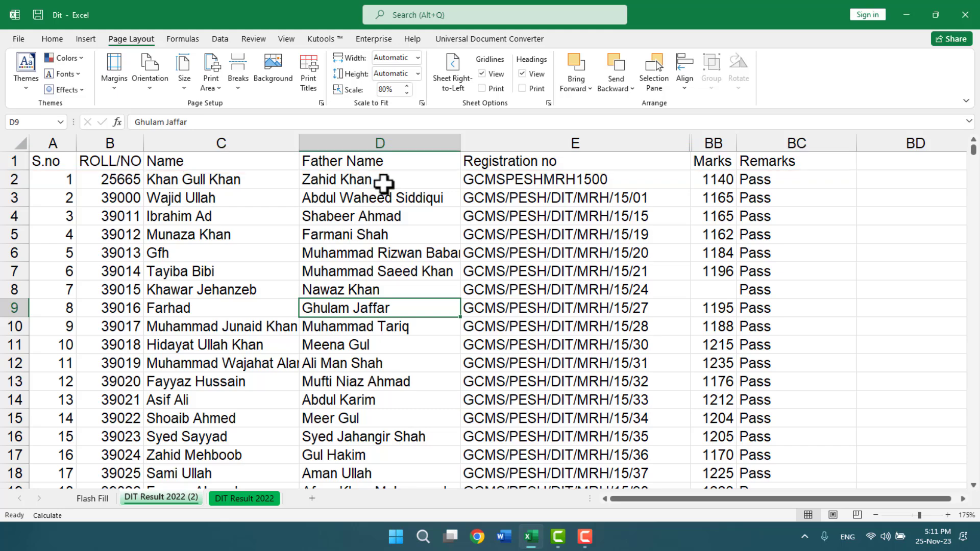
Step: Preview the first three printed pages of the sheet, then close the preview
{"action": "key", "text": "ctrl+p"}
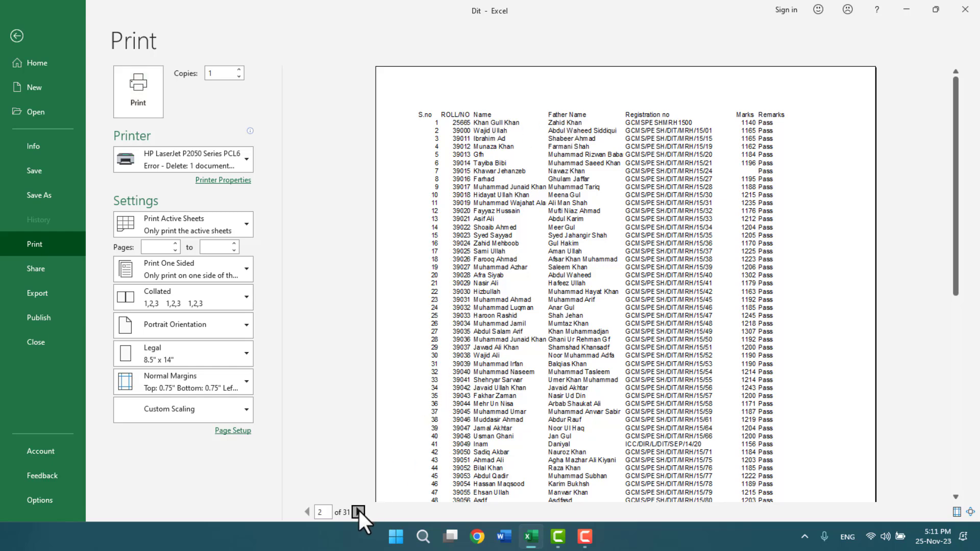
{"action": "left_click", "coordinate": [359, 512]}
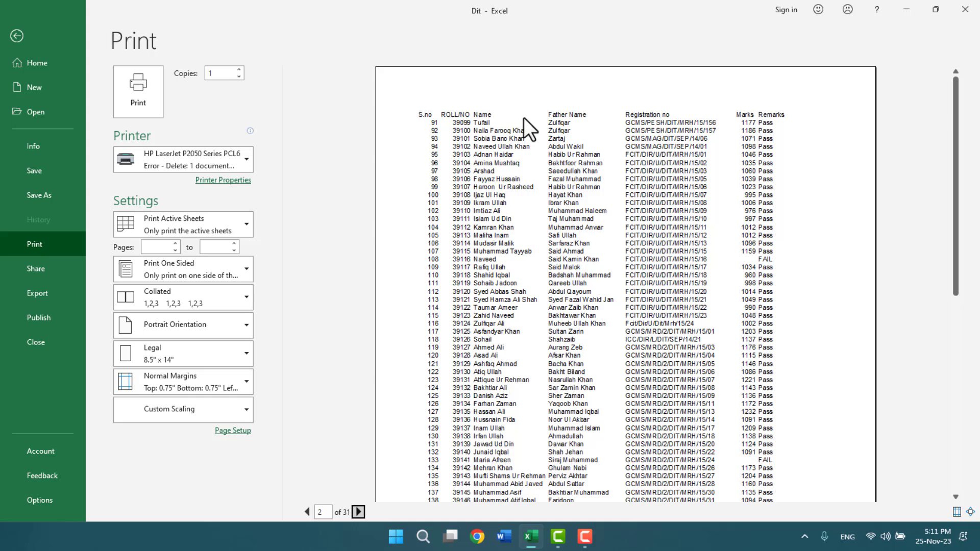
{"action": "left_click", "coordinate": [359, 510]}
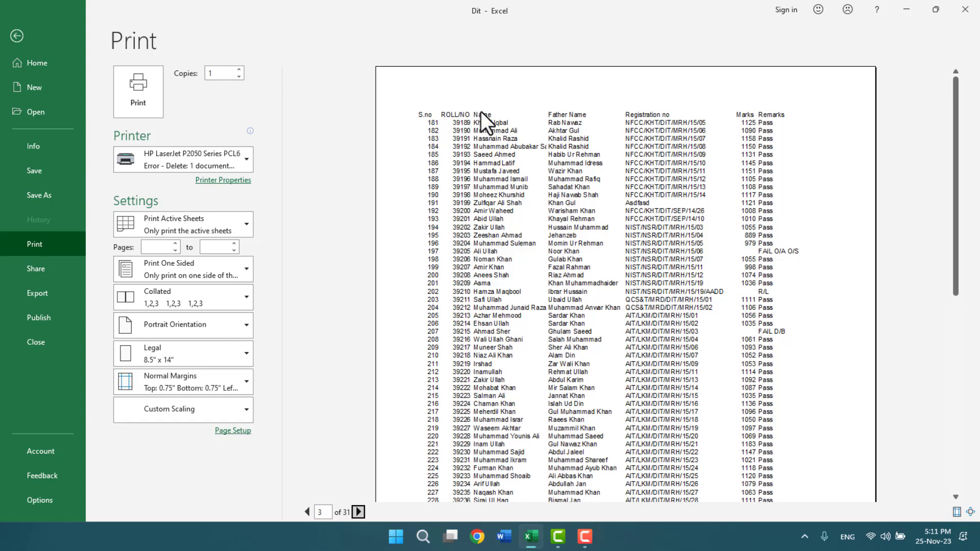
{"action": "key", "text": "Escape"}
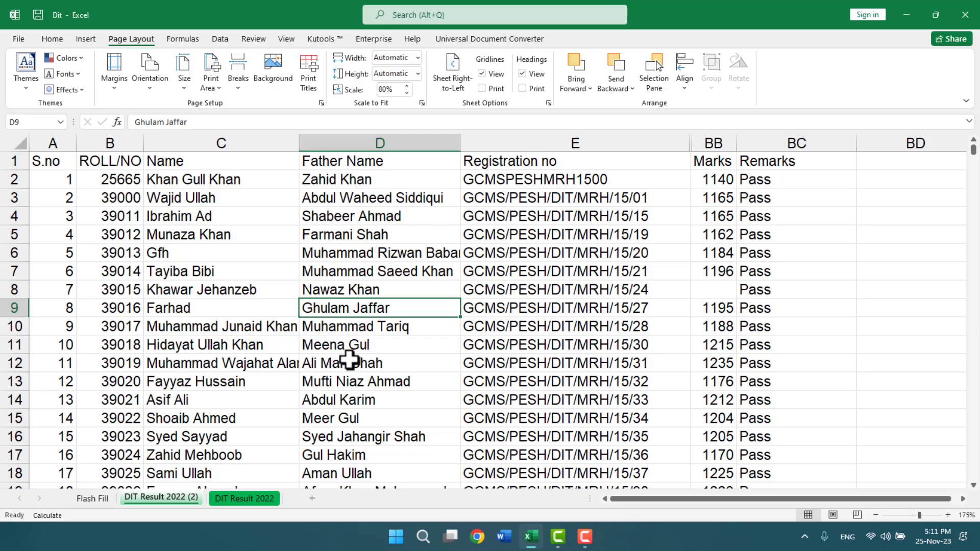
Step: Inspect cells D46, D137, E46, U44 and N47 on the DIT Result 2022 sheet
{"action": "left_click", "coordinate": [237, 498]}
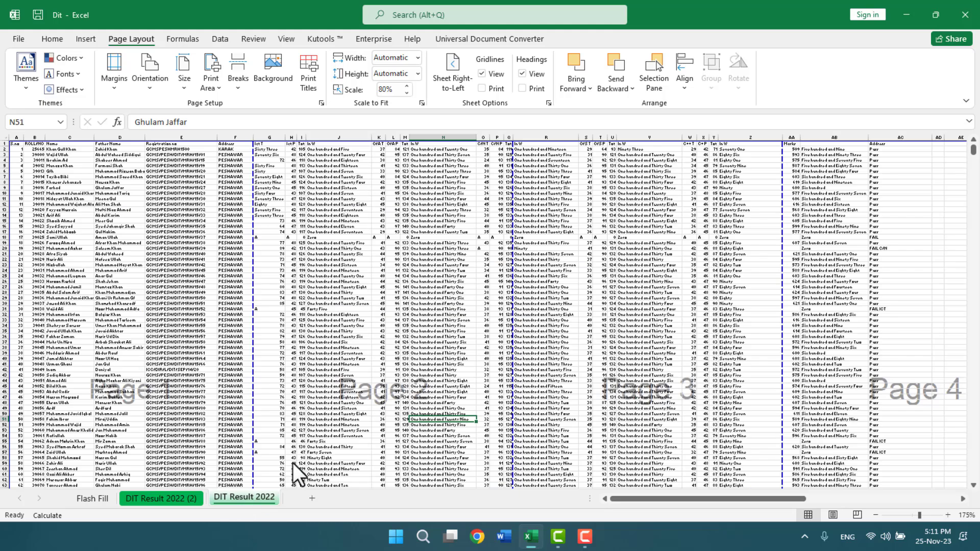
{"action": "left_click", "coordinate": [134, 394]}
{"action": "scroll", "coordinate": [136, 393], "scroll_direction": "down", "scroll_amount": 3}
{"action": "scroll", "coordinate": [143, 387], "scroll_direction": "down", "scroll_amount": 4}
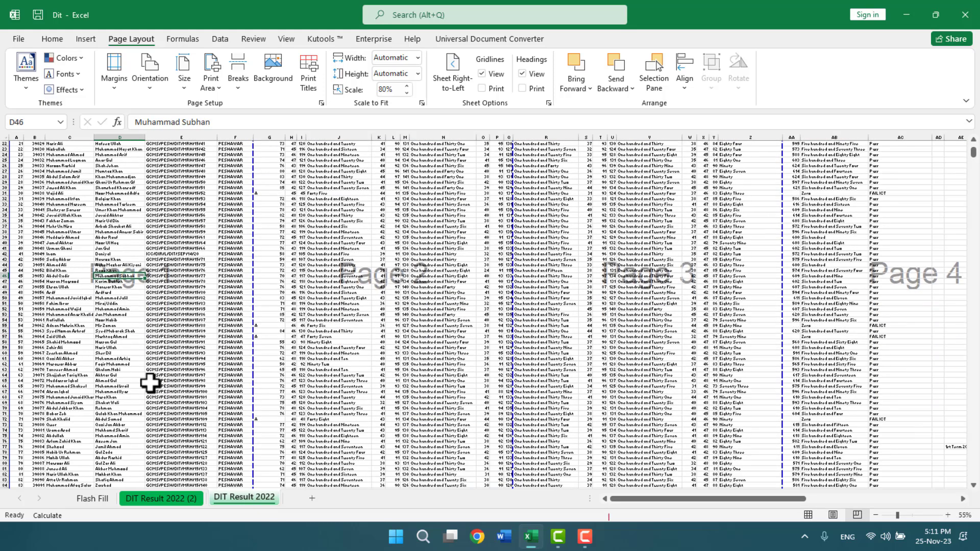
{"action": "scroll", "coordinate": [148, 384], "scroll_direction": "down", "scroll_amount": 3}
{"action": "scroll", "coordinate": [149, 383], "scroll_direction": "down", "scroll_amount": 20}
{"action": "left_click", "coordinate": [128, 397]}
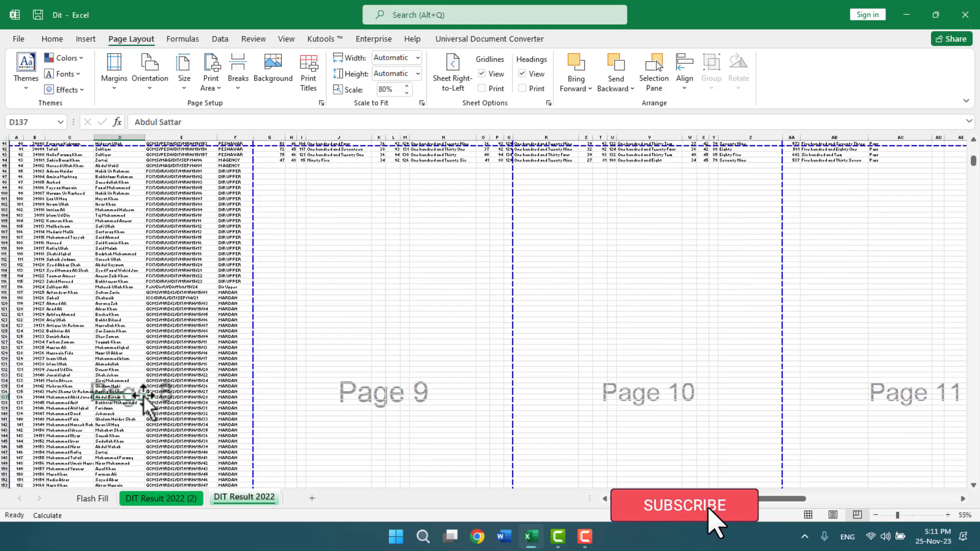
{"action": "scroll", "coordinate": [155, 395], "scroll_direction": "up", "scroll_amount": 5}
{"action": "scroll", "coordinate": [154, 393], "scroll_direction": "up", "scroll_amount": 8}
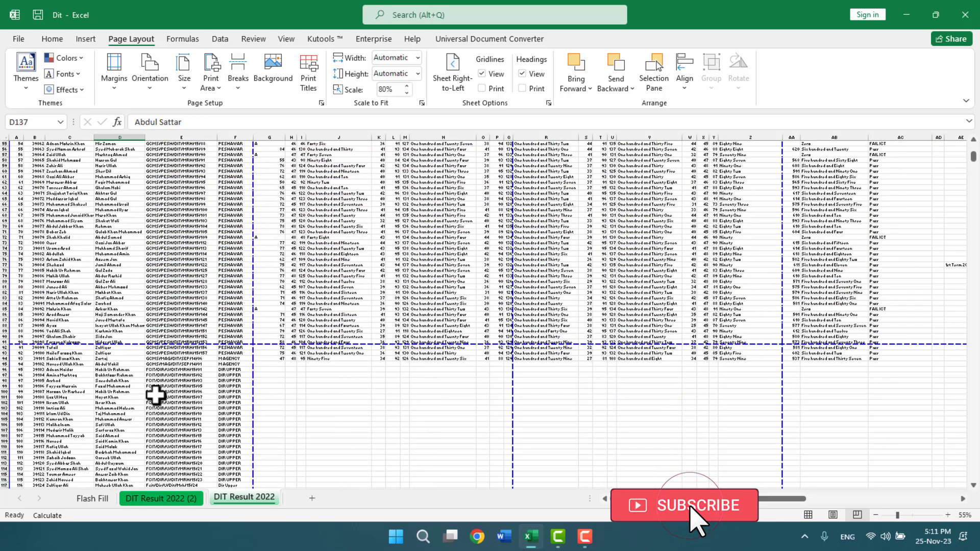
{"action": "scroll", "coordinate": [153, 394], "scroll_direction": "up", "scroll_amount": 6}
{"action": "scroll", "coordinate": [153, 392], "scroll_direction": "up", "scroll_amount": 6}
{"action": "left_click", "coordinate": [148, 307]}
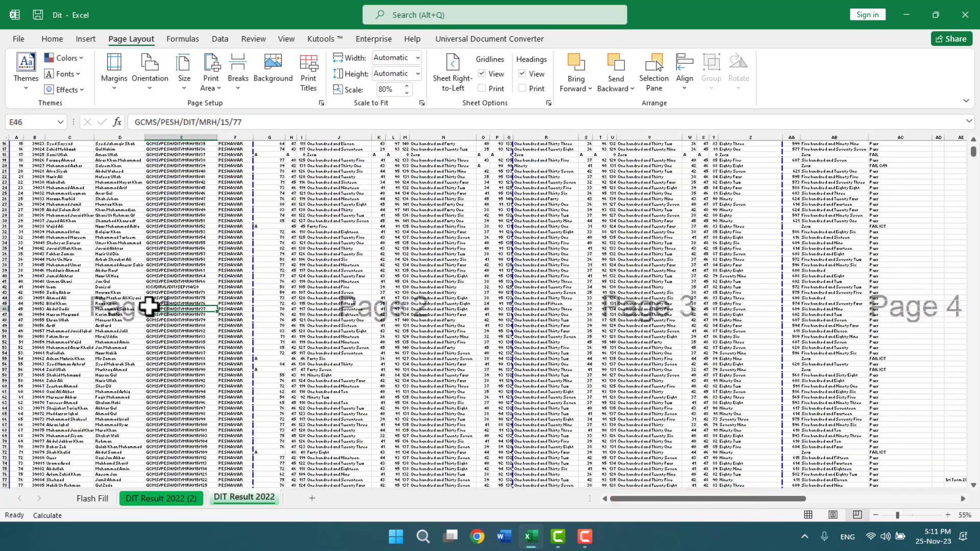
{"action": "left_click", "coordinate": [398, 293]}
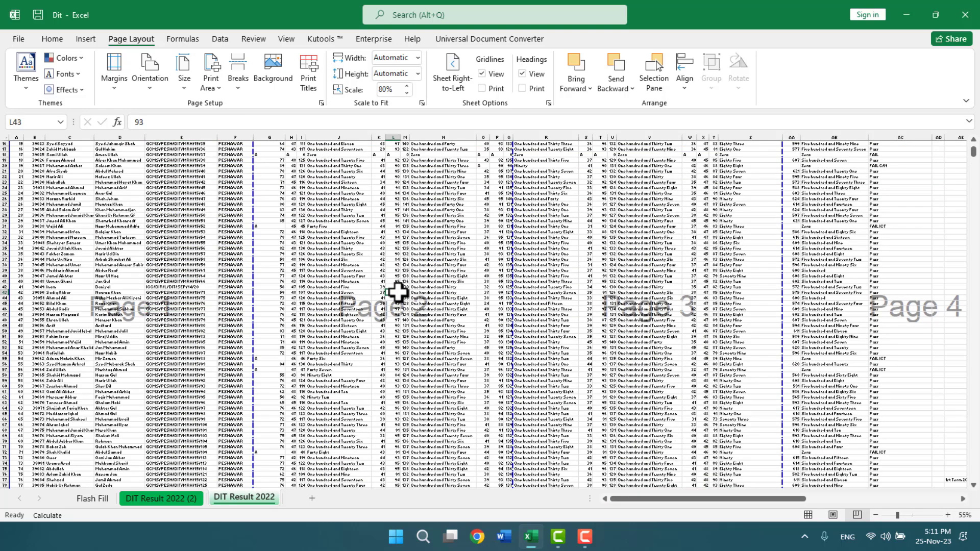
{"action": "left_click", "coordinate": [608, 299]}
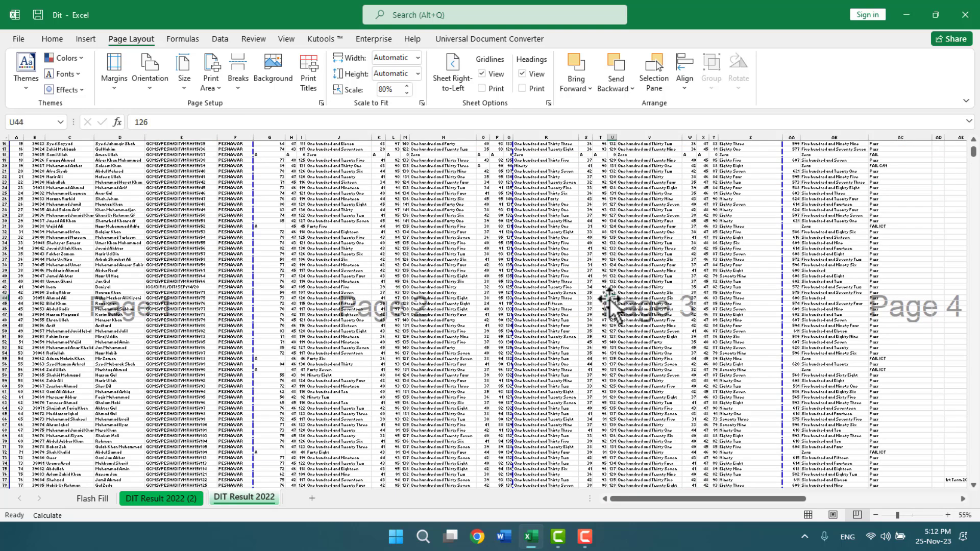
{"action": "left_click", "coordinate": [452, 315]}
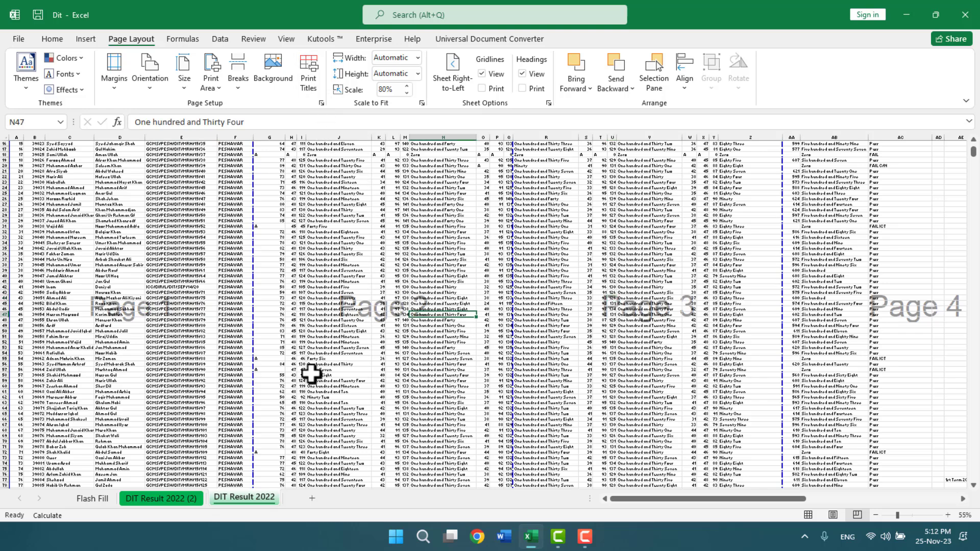
Step: On DIT Result 2022 (2), clear the Rows to repeat at top setting and preview
{"action": "left_click", "coordinate": [181, 501]}
{"action": "left_click", "coordinate": [389, 342]}
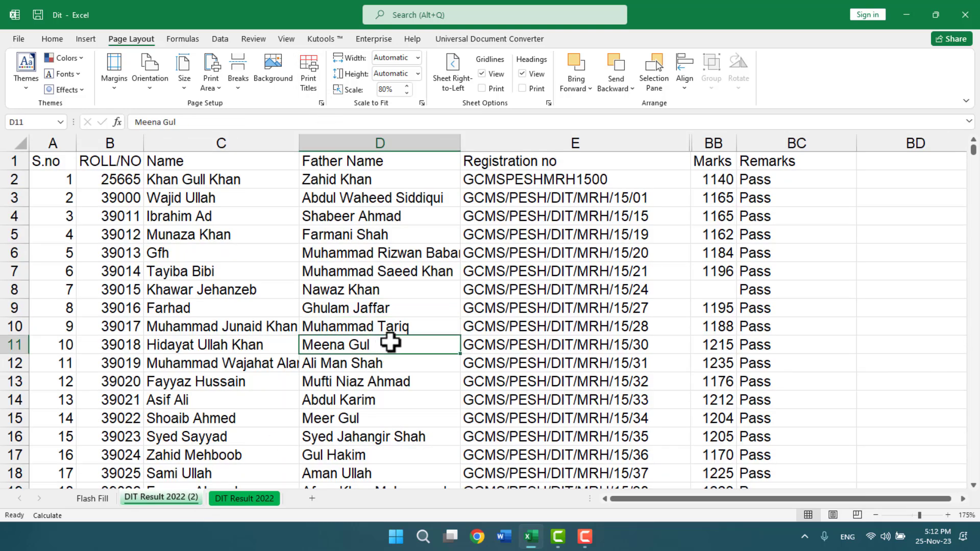
{"action": "left_click", "coordinate": [315, 76]}
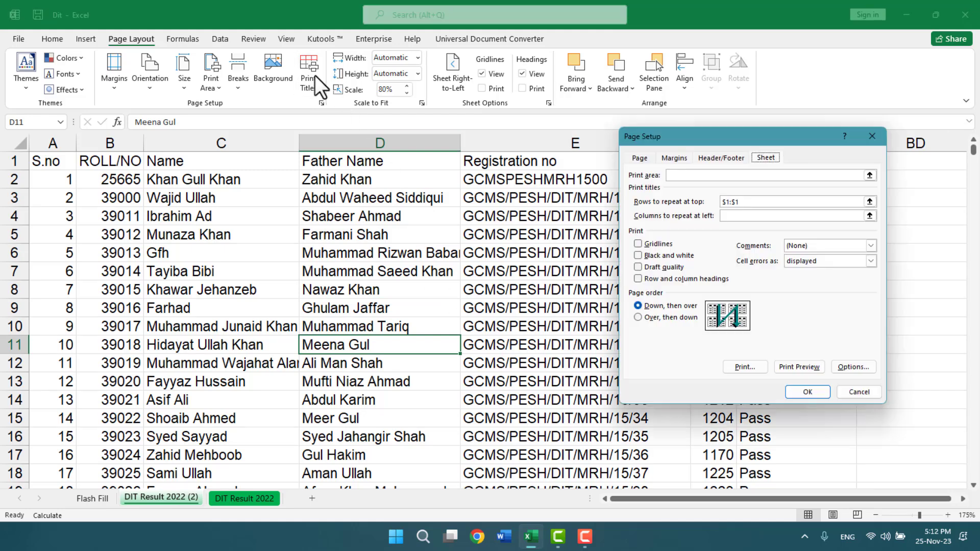
{"action": "left_click", "coordinate": [748, 202]}
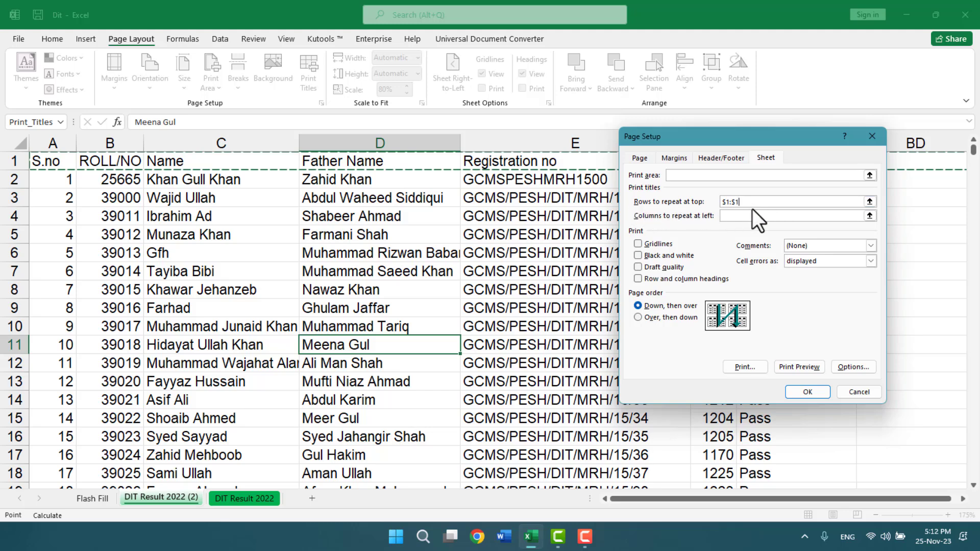
{"action": "key", "text": "BackSpace"}
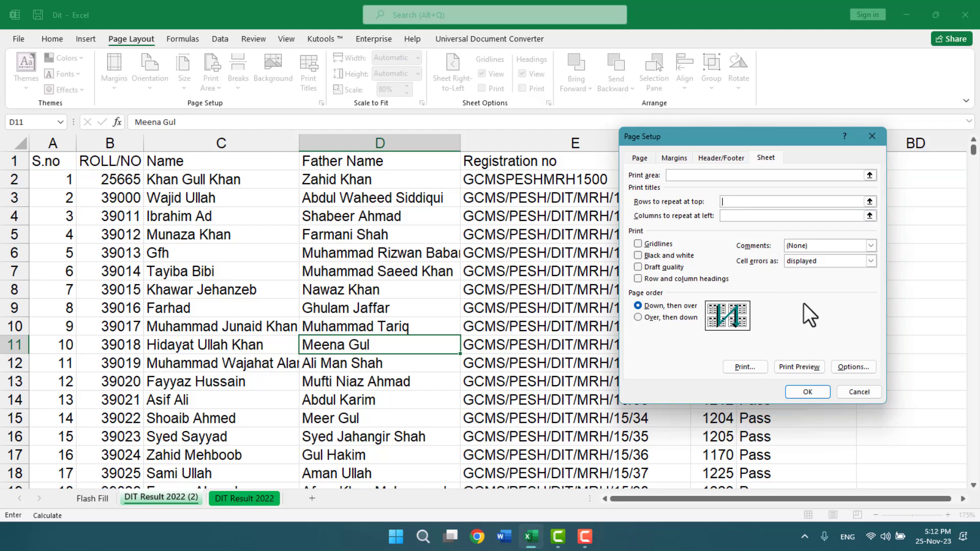
{"action": "left_click", "coordinate": [812, 368]}
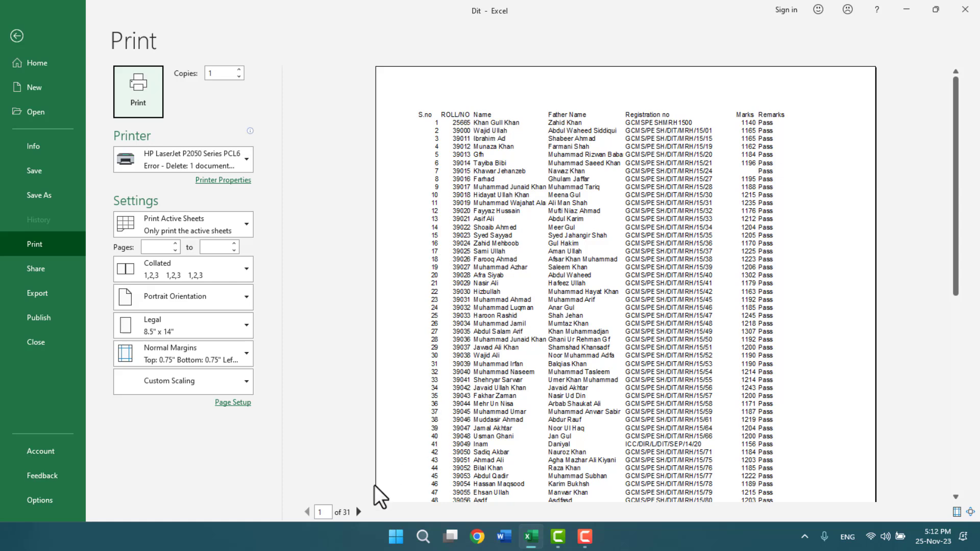
Step: Page through the print preview to page 6 of 31, without a repeated heading row
{"action": "left_click", "coordinate": [359, 512]}
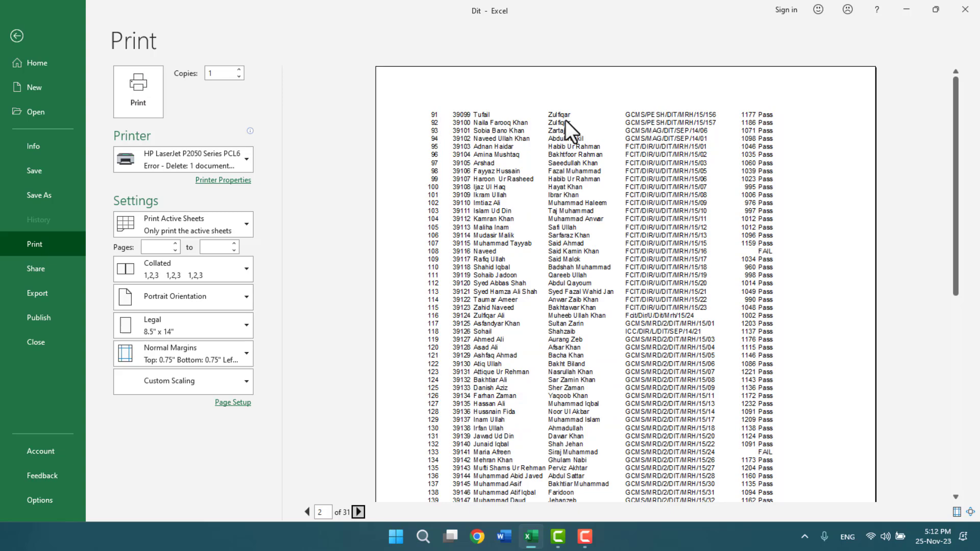
{"action": "left_click", "coordinate": [358, 511]}
{"action": "left_click", "coordinate": [358, 511]}
{"action": "left_click", "coordinate": [358, 511]}
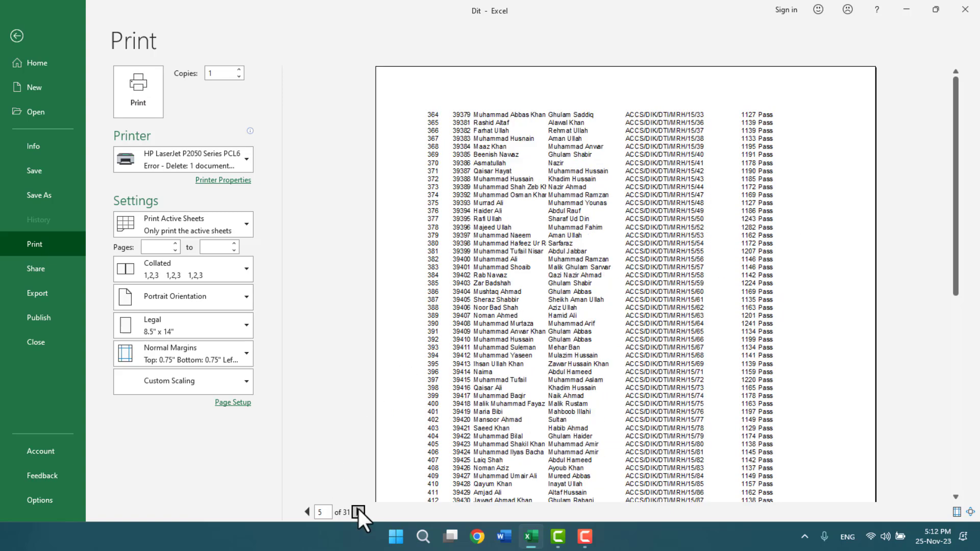
{"action": "left_click", "coordinate": [359, 511]}
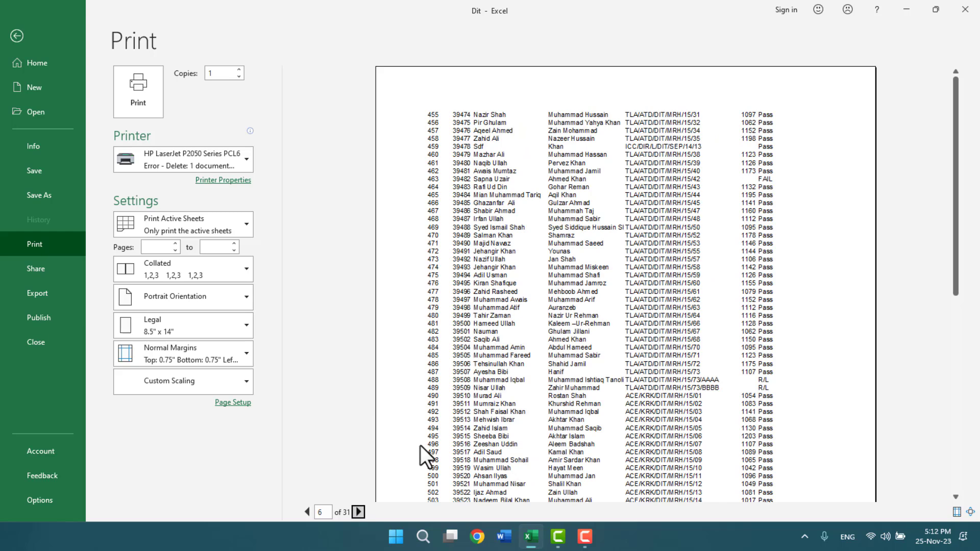
Step: Set $1:$1 as the rows to repeat at top and preview the printout
{"action": "left_click", "coordinate": [20, 36]}
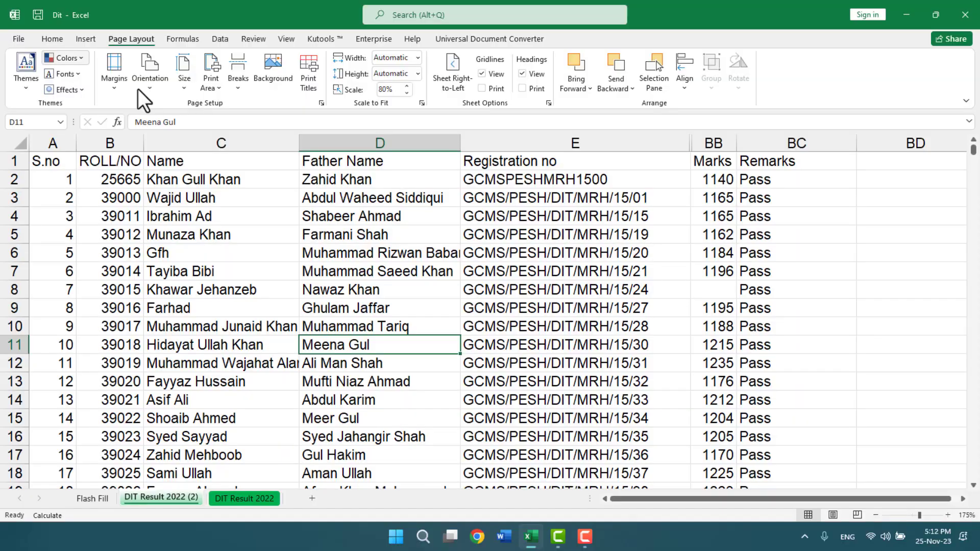
{"action": "left_click", "coordinate": [308, 77]}
{"action": "left_click", "coordinate": [744, 201]}
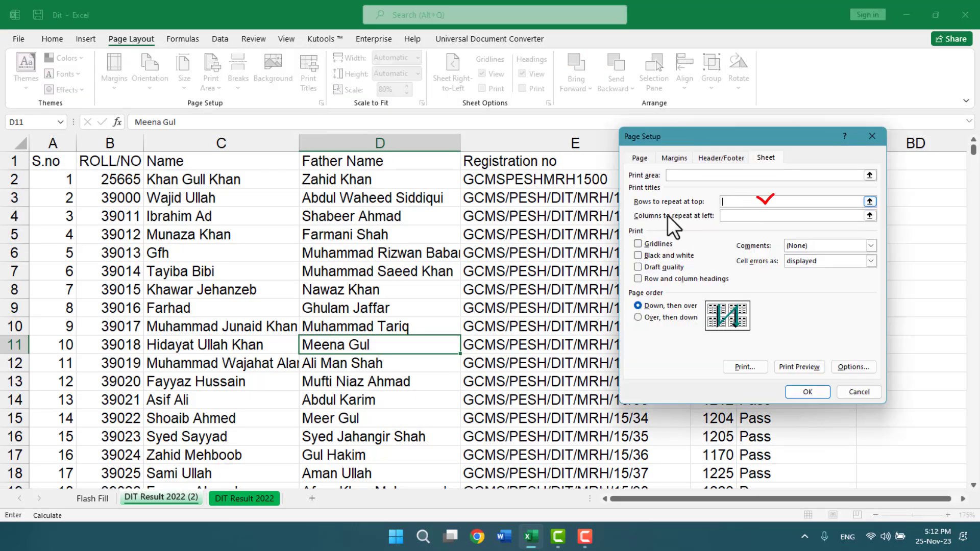
{"action": "left_click", "coordinate": [243, 164]}
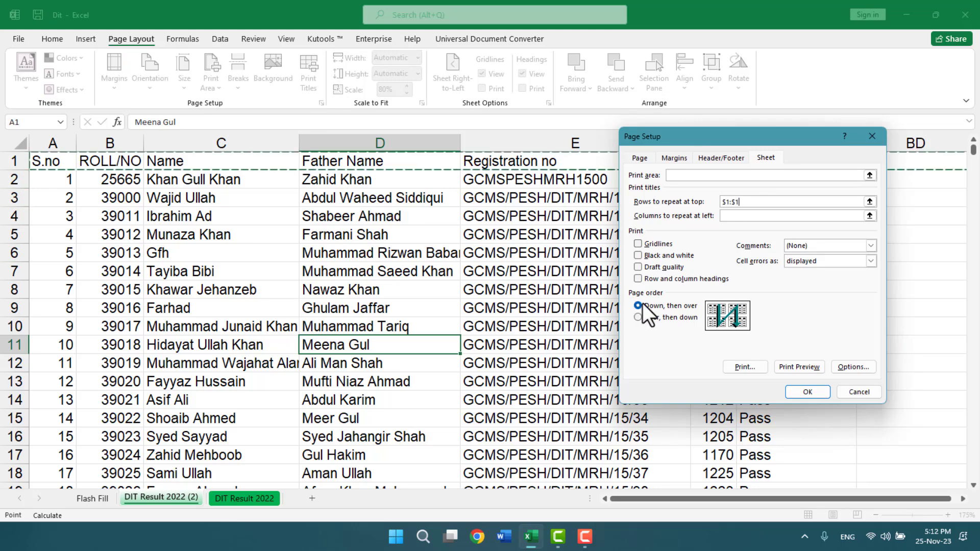
{"action": "left_click", "coordinate": [800, 368]}
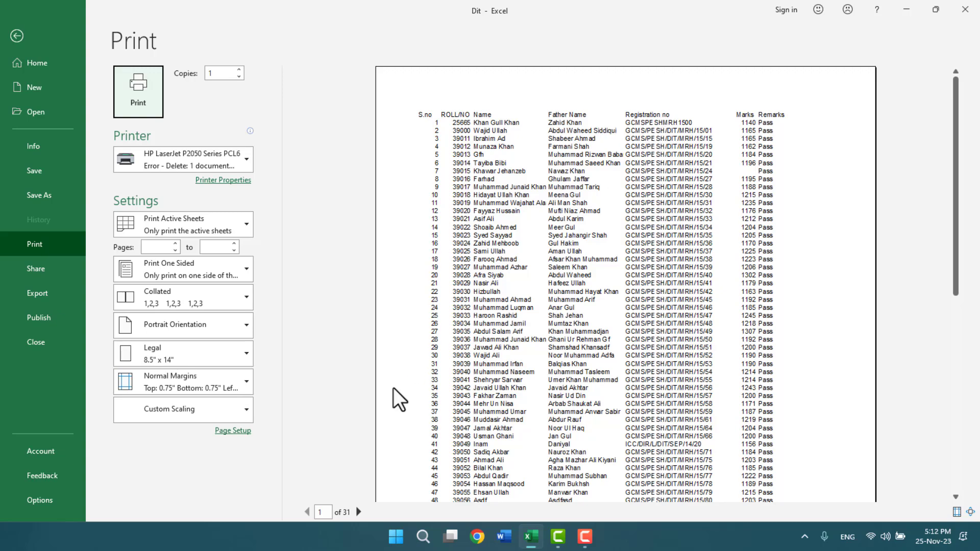
Step: Step through the preview to page 7 checking the repeated headings, then return to the worksheet
{"action": "left_click", "coordinate": [359, 512]}
{"action": "left_click", "coordinate": [359, 512]}
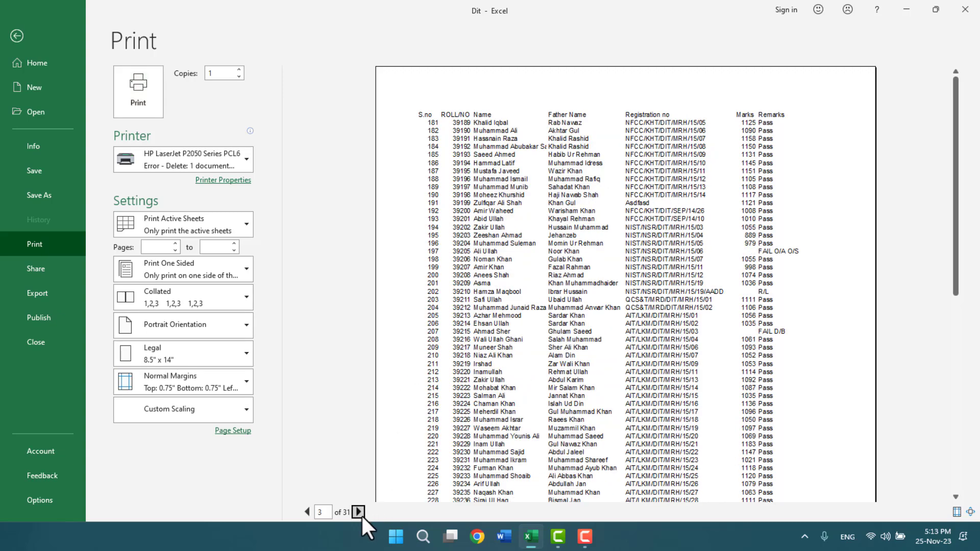
{"action": "left_click", "coordinate": [359, 512]}
{"action": "left_click", "coordinate": [359, 512]}
{"action": "left_click", "coordinate": [358, 512]}
{"action": "left_click", "coordinate": [359, 512]}
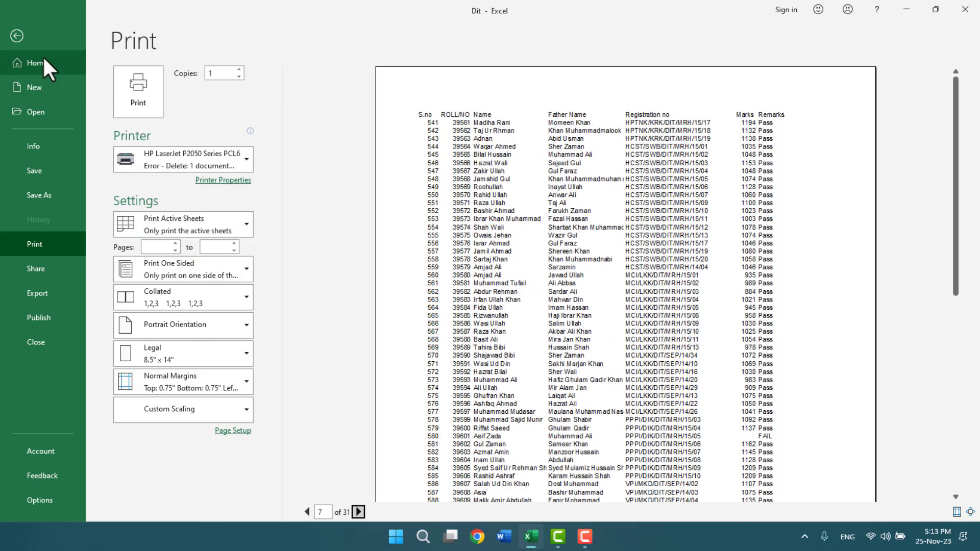
{"action": "left_click", "coordinate": [20, 37]}
{"action": "left_click", "coordinate": [406, 238]}
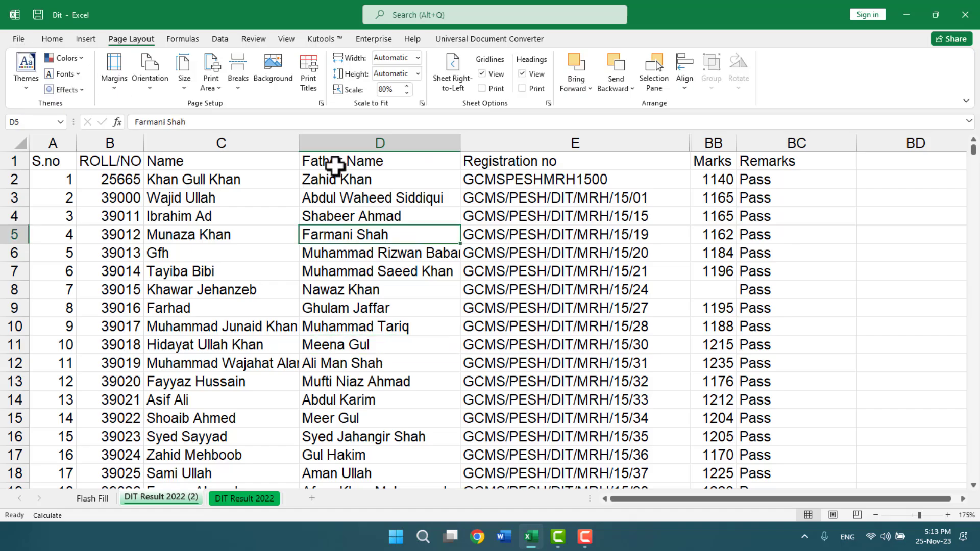
{"action": "left_click", "coordinate": [312, 87]}
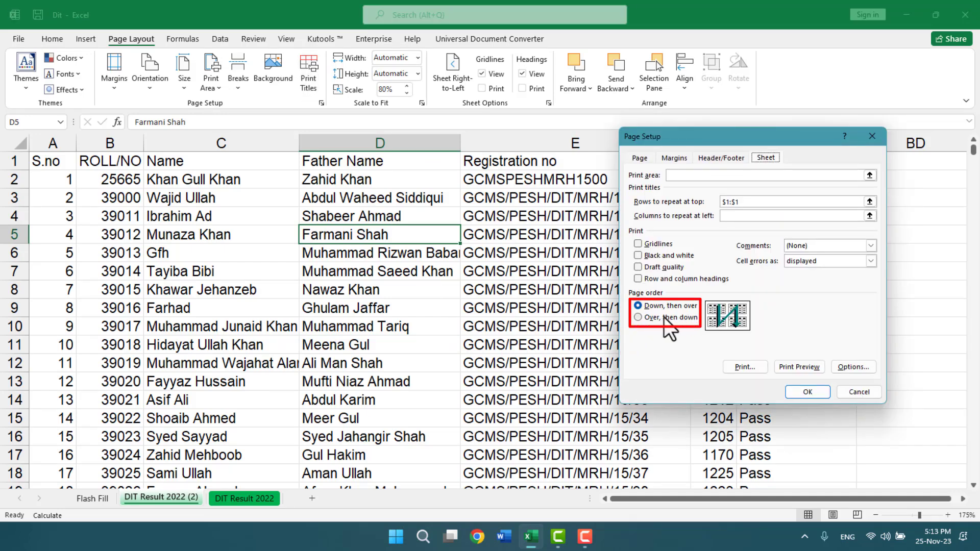
{"action": "left_click", "coordinate": [860, 393]}
{"action": "left_click", "coordinate": [699, 341]}
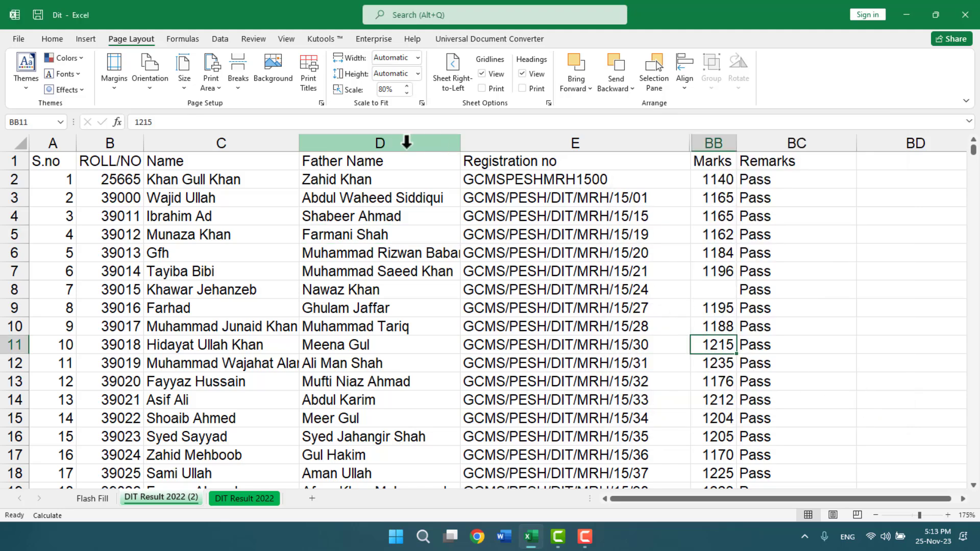
Step: Unhide the columns after Registration no, restoring Address, Ict T and Ict P
{"action": "left_click", "coordinate": [685, 141]}
{"action": "right_click", "coordinate": [687, 143]}
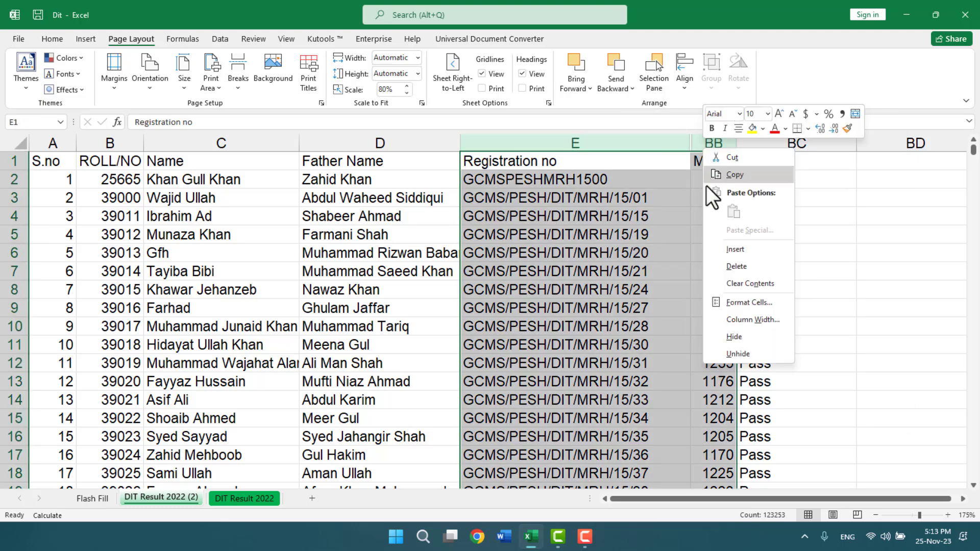
{"action": "left_click", "coordinate": [730, 351]}
{"action": "left_click", "coordinate": [512, 319]}
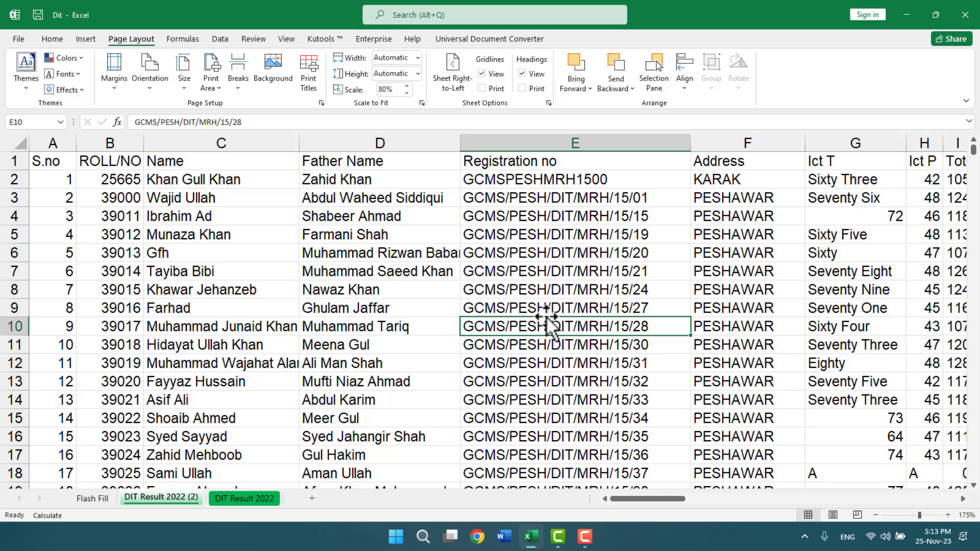
{"action": "left_click", "coordinate": [583, 284]}
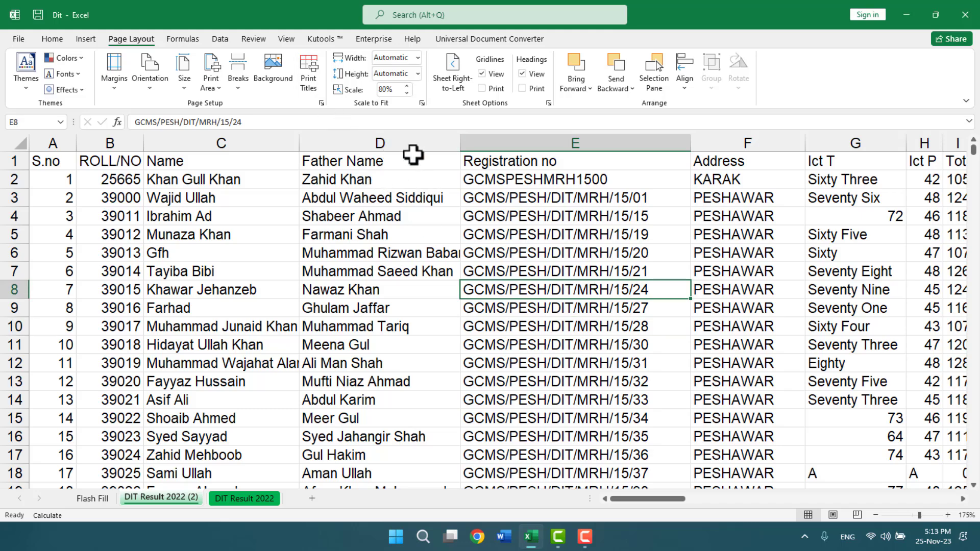
{"action": "left_click", "coordinate": [286, 39]}
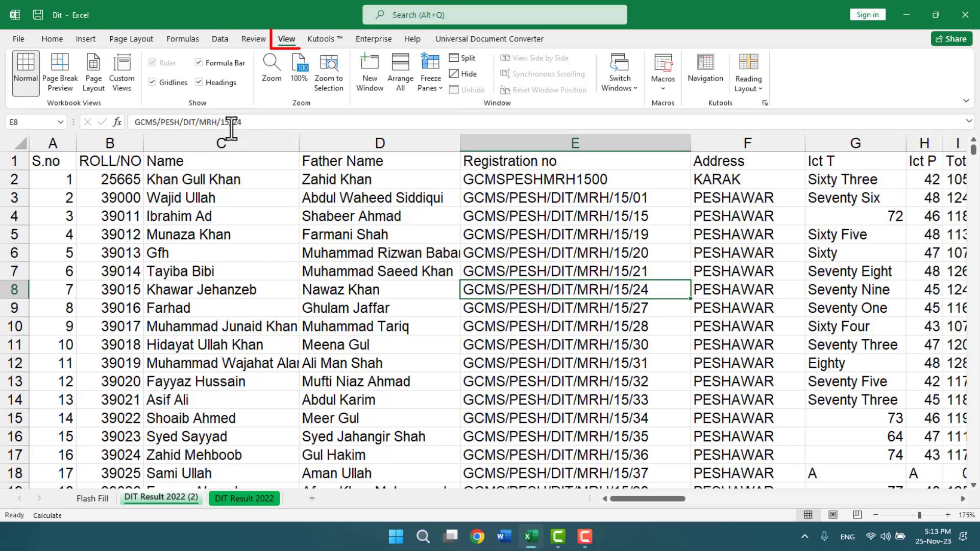
Step: Switch to Page Break Preview and scroll through the marked page boundaries
{"action": "left_click", "coordinate": [59, 76]}
{"action": "scroll", "coordinate": [434, 429], "scroll_direction": "down", "scroll_amount": 1}
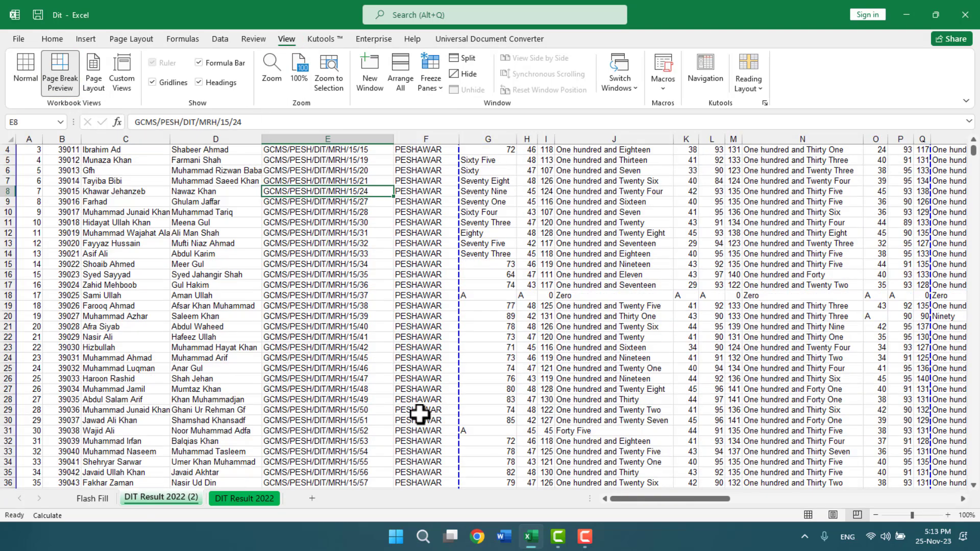
{"action": "scroll", "coordinate": [420, 414], "scroll_direction": "down", "scroll_amount": 5}
{"action": "scroll", "coordinate": [403, 419], "scroll_direction": "down", "scroll_amount": 6}
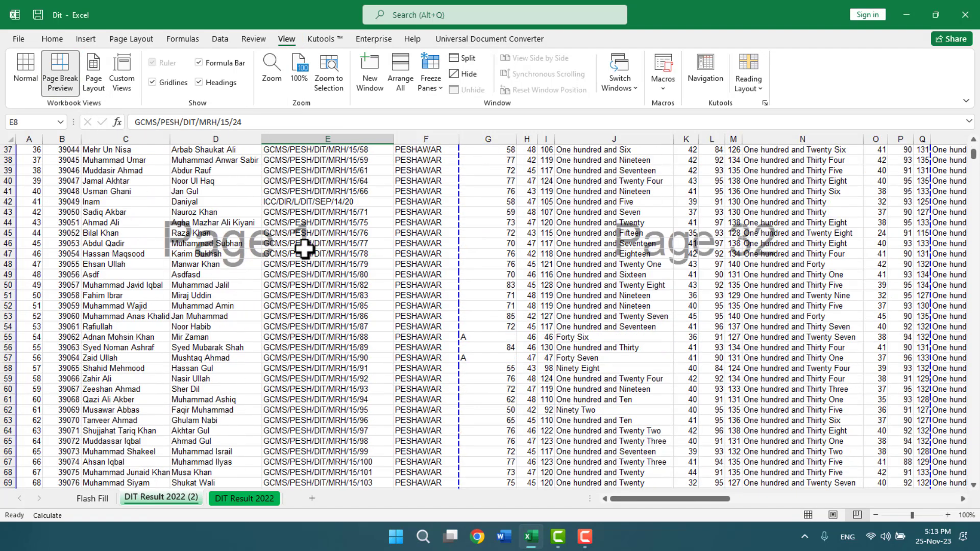
{"action": "scroll", "coordinate": [306, 347], "scroll_direction": "down", "scroll_amount": 6}
{"action": "scroll", "coordinate": [308, 357], "scroll_direction": "down", "scroll_amount": 7}
{"action": "scroll", "coordinate": [307, 357], "scroll_direction": "down", "scroll_amount": 8}
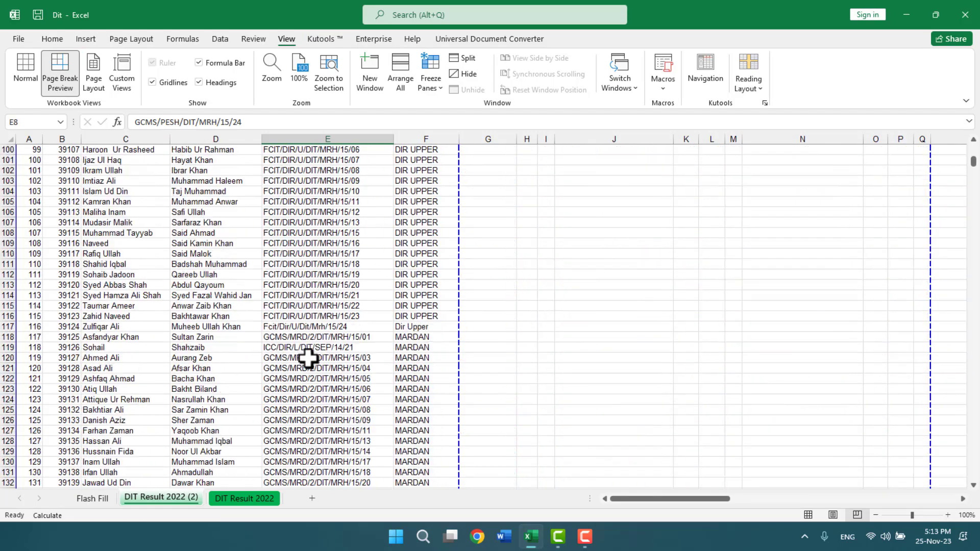
{"action": "scroll", "coordinate": [301, 377], "scroll_direction": "down", "scroll_amount": 5}
{"action": "scroll", "coordinate": [297, 389], "scroll_direction": "up", "scroll_amount": 4}
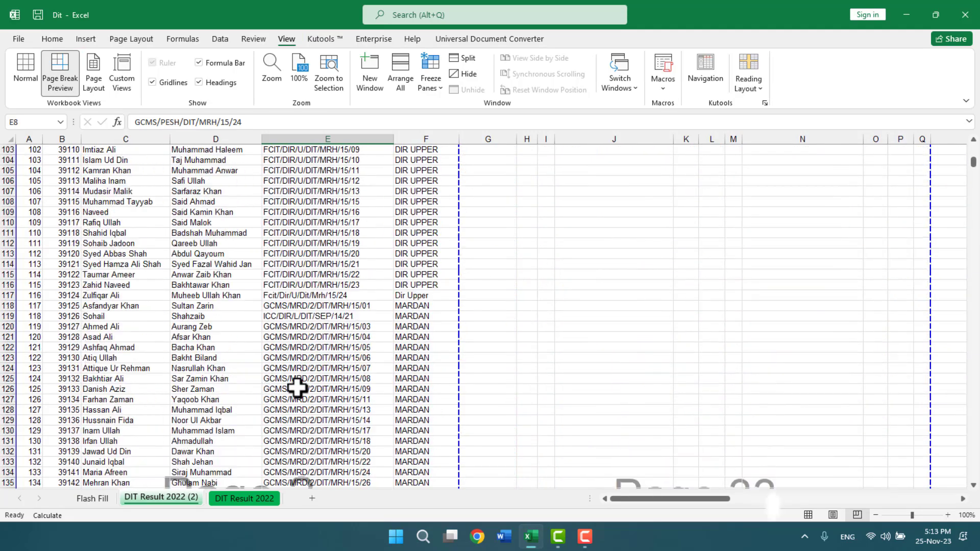
{"action": "scroll", "coordinate": [297, 389], "scroll_direction": "up", "scroll_amount": 8}
{"action": "scroll", "coordinate": [297, 389], "scroll_direction": "up", "scroll_amount": 5}
{"action": "scroll", "coordinate": [297, 389], "scroll_direction": "up", "scroll_amount": 8}
{"action": "scroll", "coordinate": [298, 389], "scroll_direction": "up", "scroll_amount": 3}
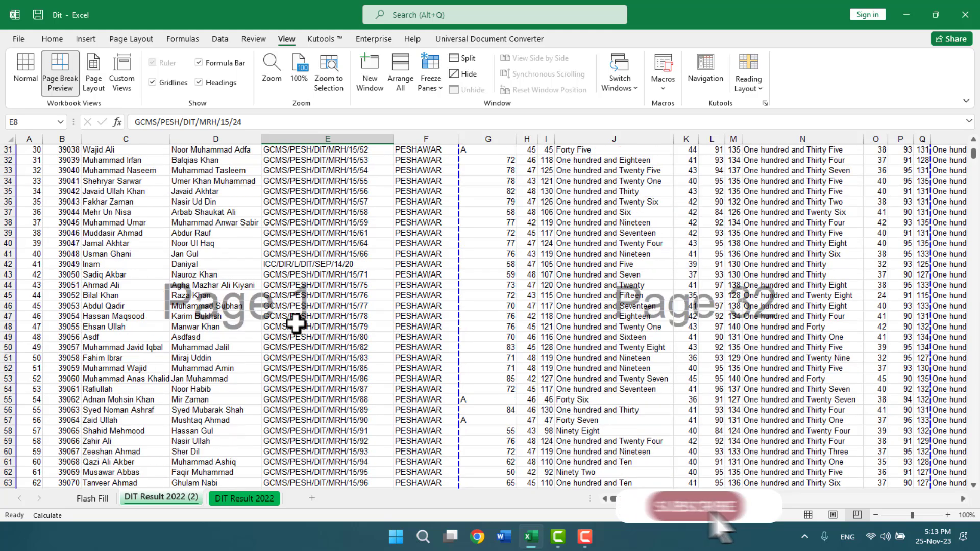
Step: Check the page areas across the sheet, then return to cell A1
{"action": "left_click", "coordinate": [296, 316]}
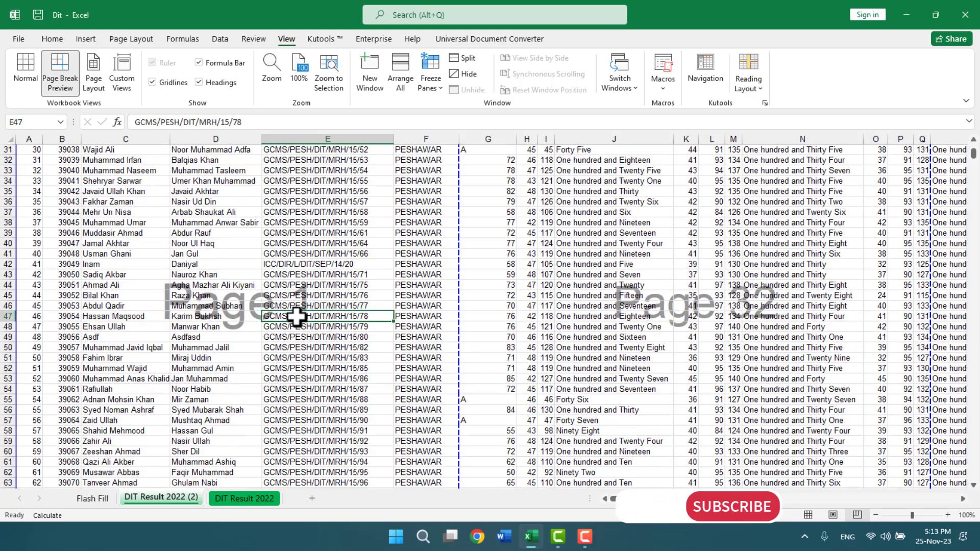
{"action": "left_click", "coordinate": [713, 306]}
{"action": "scroll", "coordinate": [713, 327], "scroll_direction": "up", "scroll_amount": 4}
{"action": "scroll", "coordinate": [731, 362], "scroll_direction": "down", "scroll_amount": 4}
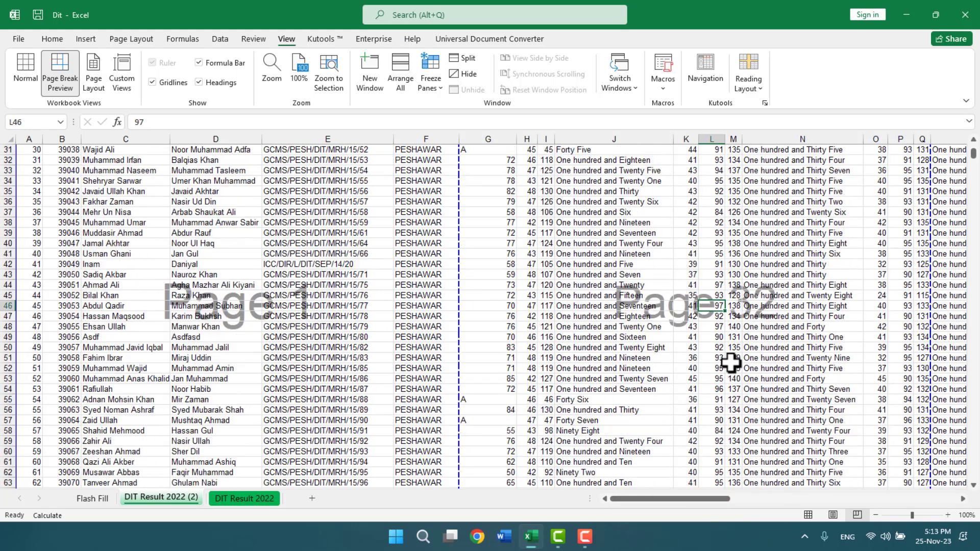
{"action": "left_click_drag", "start_coordinate": [684, 499], "coordinate": [731, 496]}
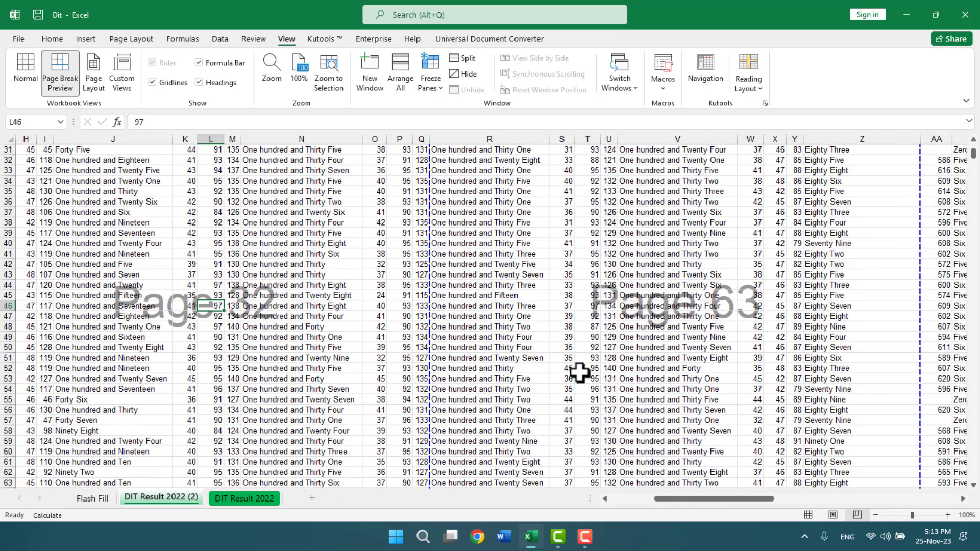
{"action": "key", "text": "ctrl+Home"}
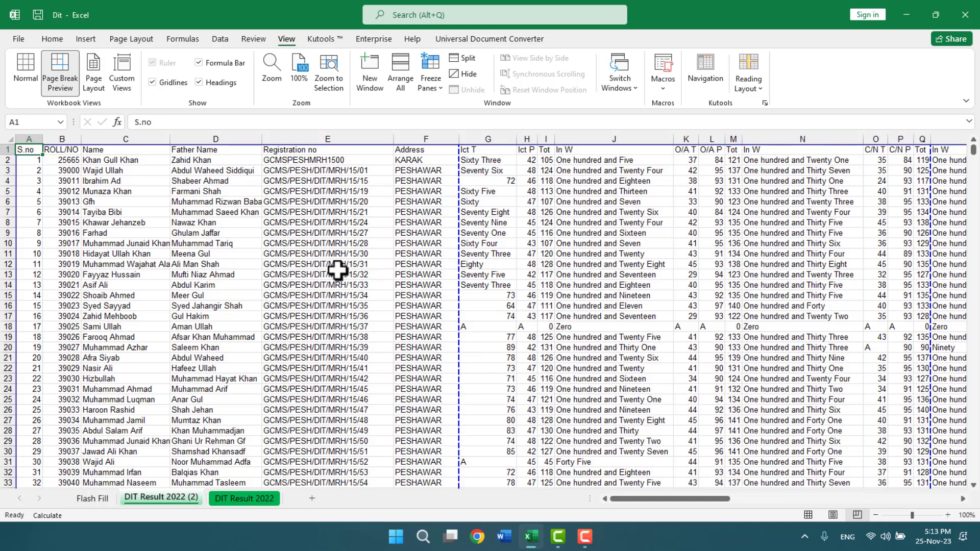
Step: Choose Over, then down as the page order in Page Setup's Sheet settings
{"action": "left_click", "coordinate": [131, 39]}
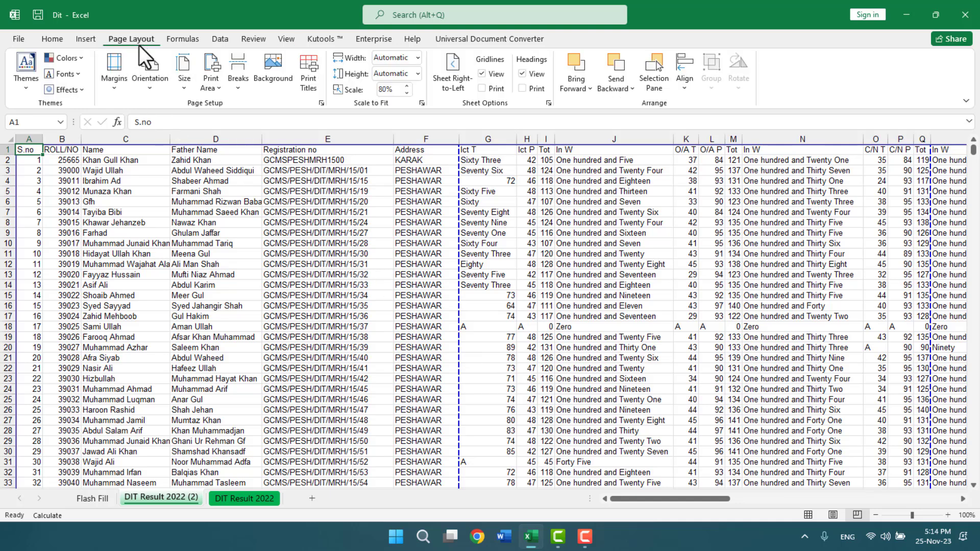
{"action": "left_click", "coordinate": [309, 81]}
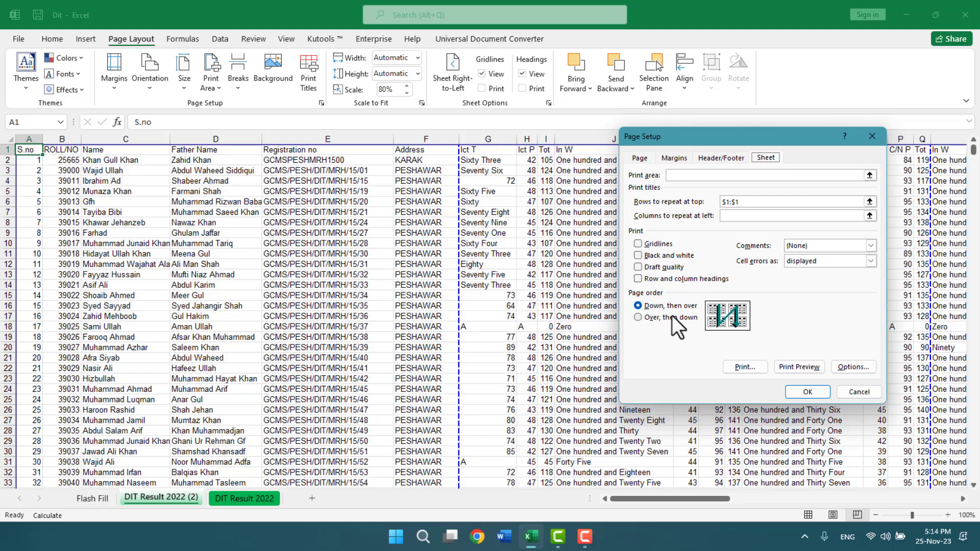
{"action": "left_click", "coordinate": [656, 318]}
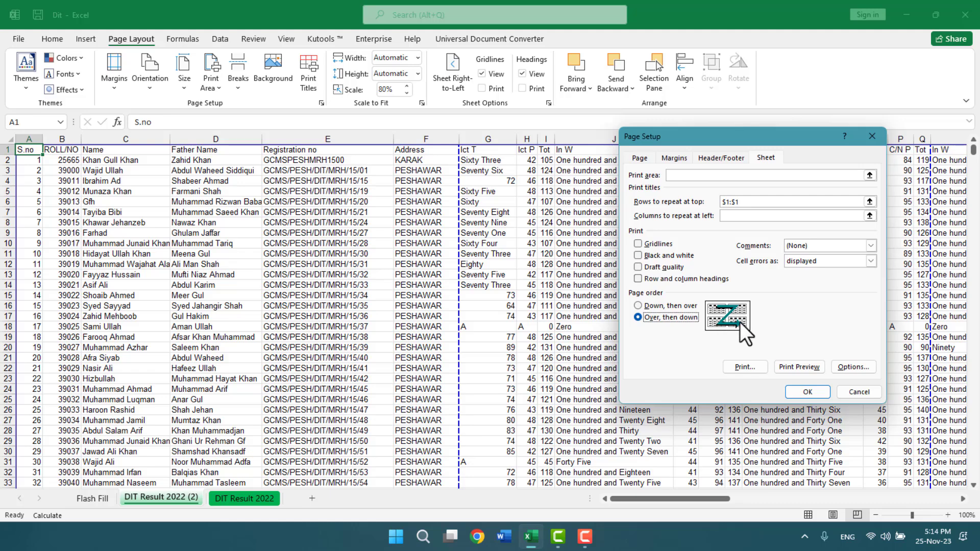
Step: Confirm the new page order and zoom out to 60% to see Pages 1, 2 and 3
{"action": "left_click", "coordinate": [798, 391]}
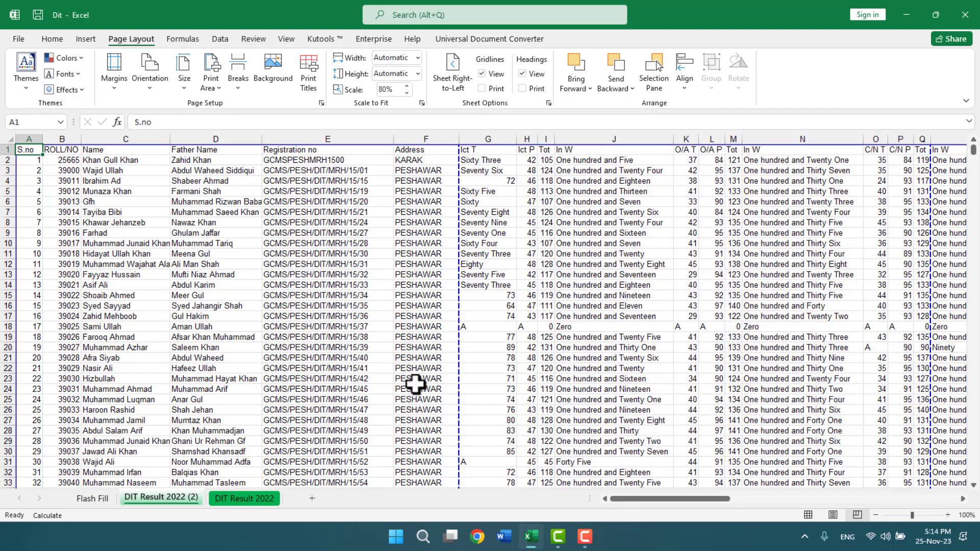
{"action": "scroll", "coordinate": [372, 370], "scroll_direction": "down", "scroll_amount": 1}
{"action": "scroll", "coordinate": [378, 370], "scroll_direction": "down", "scroll_amount": 6}
{"action": "scroll", "coordinate": [378, 370], "scroll_direction": "down", "scroll_amount": 1}
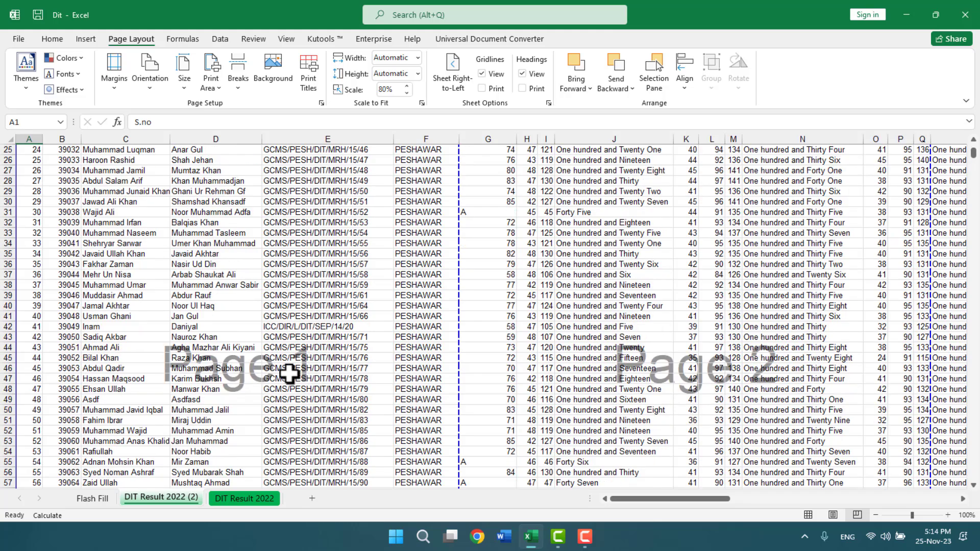
{"action": "left_click", "coordinate": [875, 516]}
{"action": "left_click", "coordinate": [875, 516]}
{"action": "left_click", "coordinate": [875, 516]}
{"action": "left_click", "coordinate": [875, 517]}
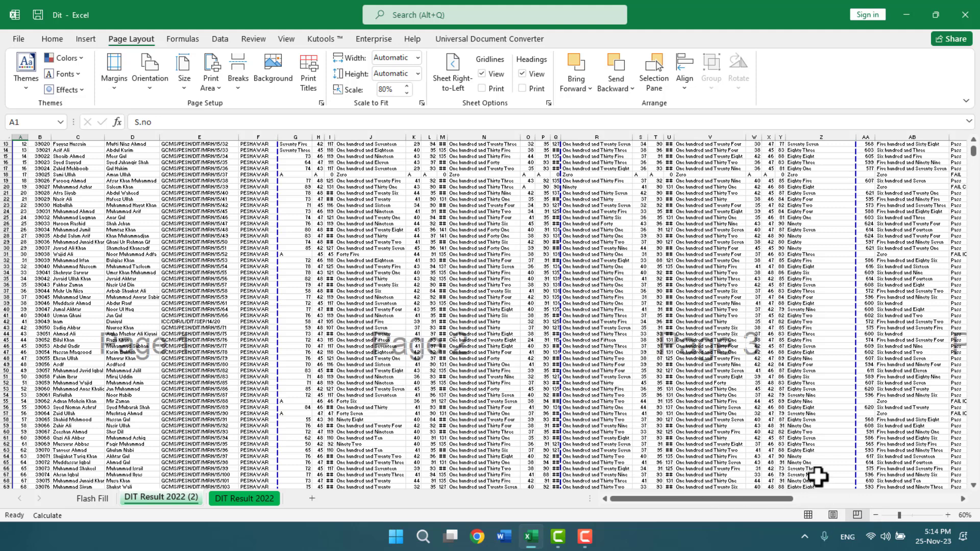
{"action": "scroll", "coordinate": [504, 353], "scroll_direction": "up", "scroll_amount": 4}
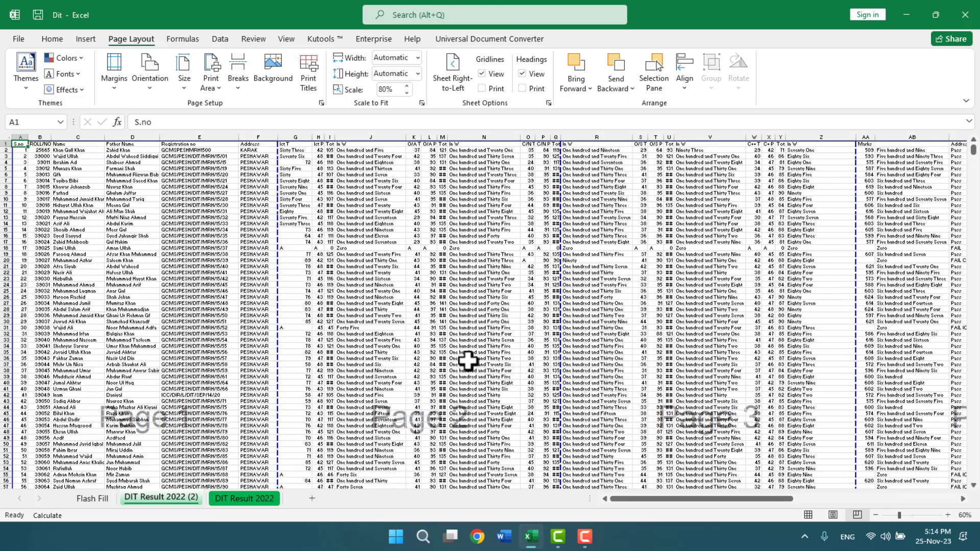
Step: Cancel the Print Titles settings unchanged and zoom back in to 145% from A1
{"action": "left_click", "coordinate": [309, 80]}
{"action": "left_click", "coordinate": [730, 217]}
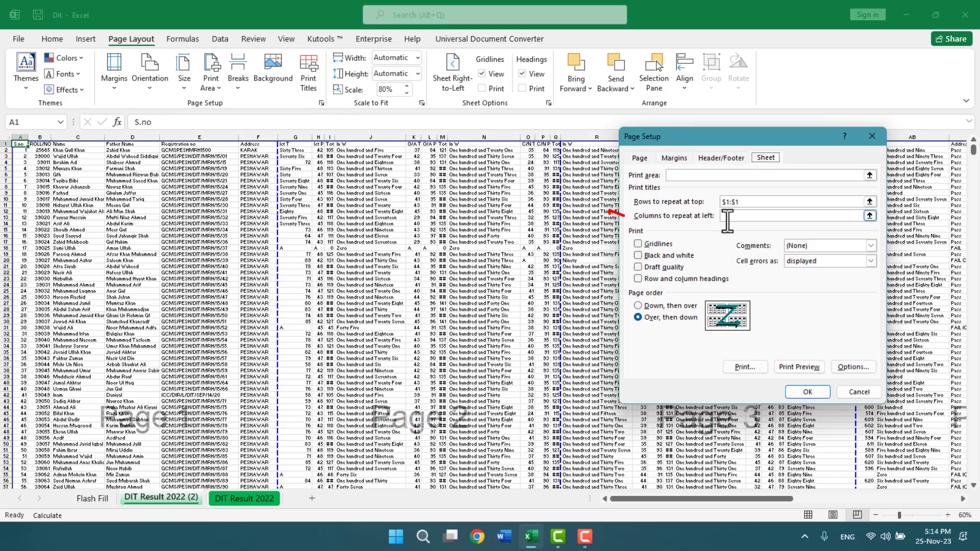
{"action": "left_click", "coordinate": [859, 392]}
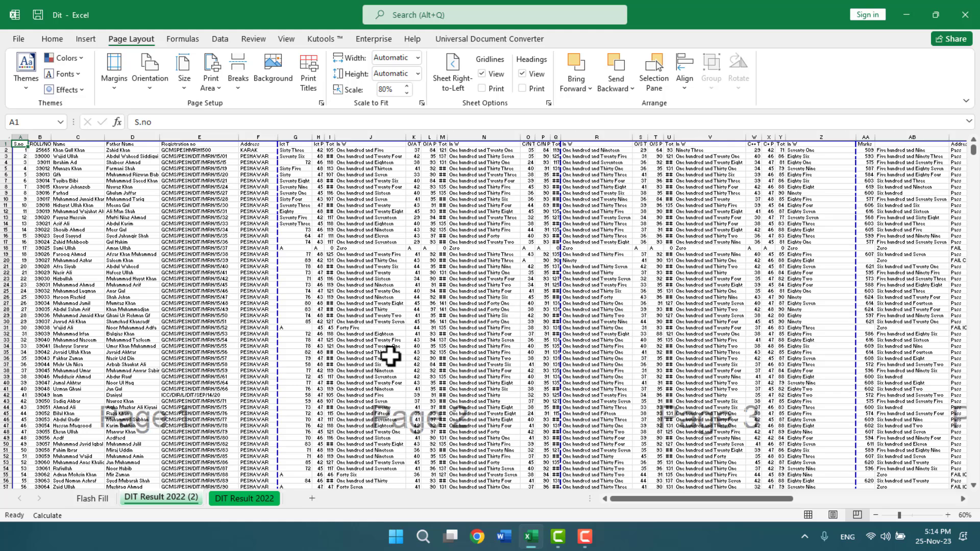
{"action": "scroll", "coordinate": [332, 339], "scroll_direction": "up", "scroll_amount": 6, "text": "ctrl"}
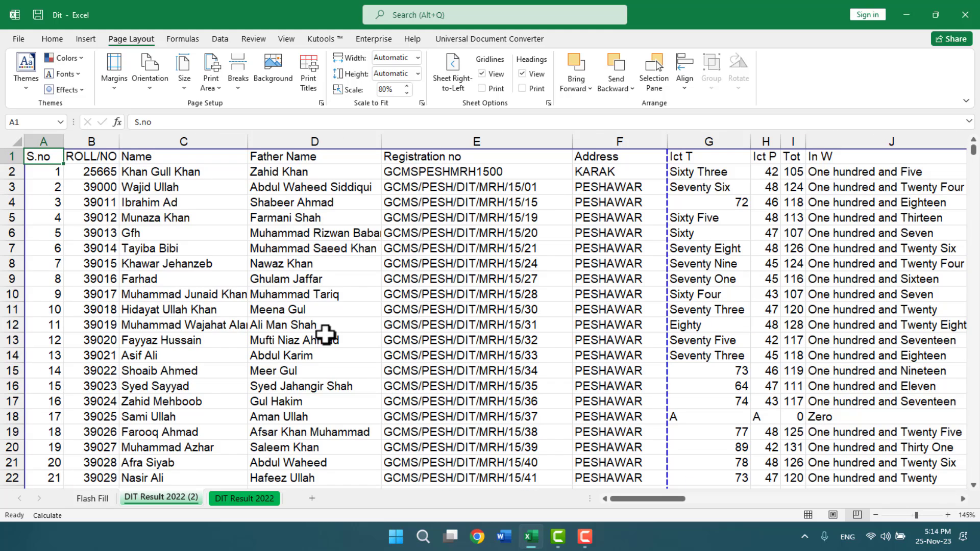
{"action": "key", "text": "ctrl+p"}
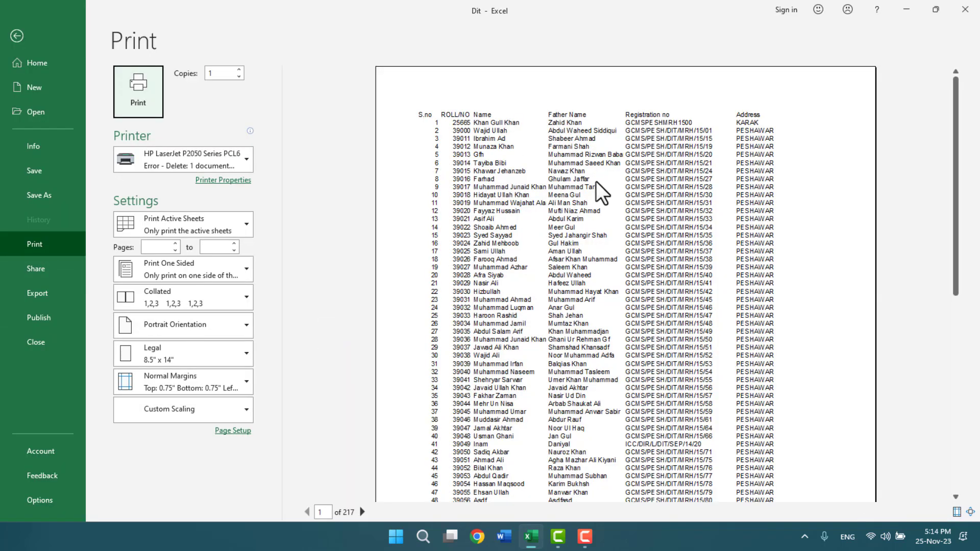
{"action": "left_click", "coordinate": [362, 512]}
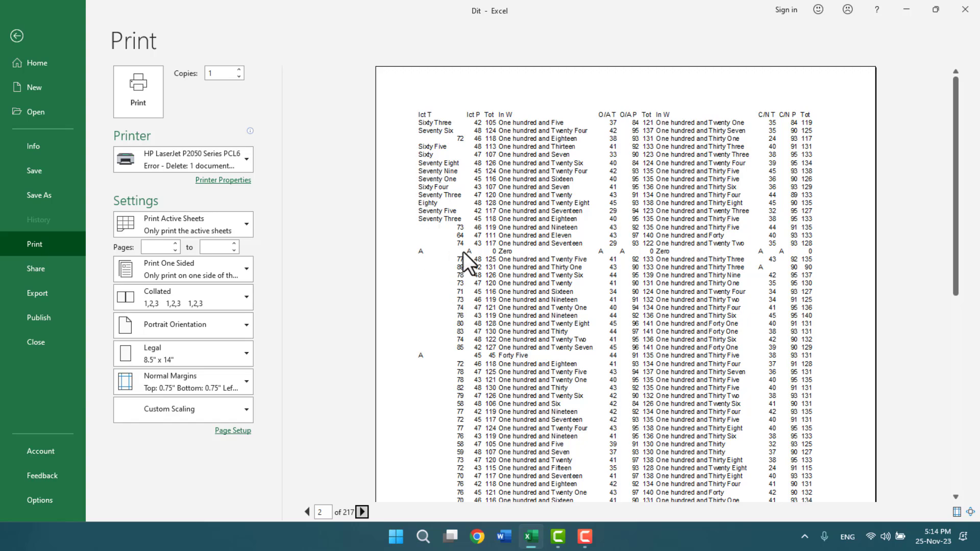
{"action": "key", "text": "Escape"}
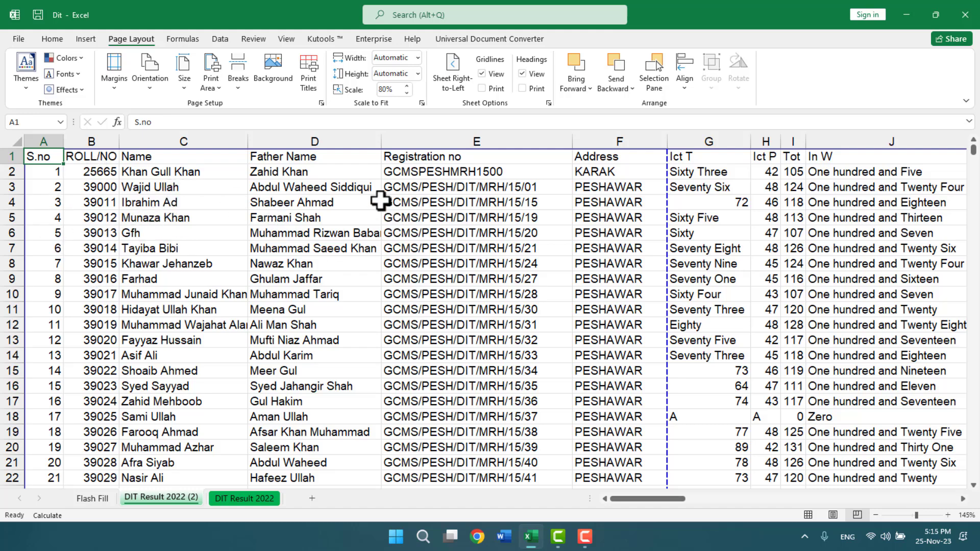
Step: Set columns B:C to repeat at left and preview the 279-page printout
{"action": "left_click", "coordinate": [312, 86]}
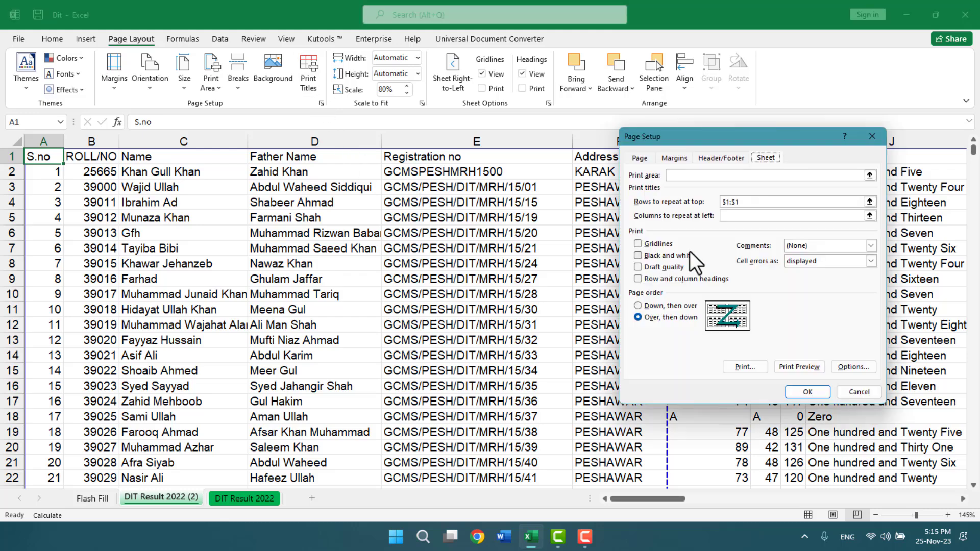
{"action": "left_click", "coordinate": [725, 217]}
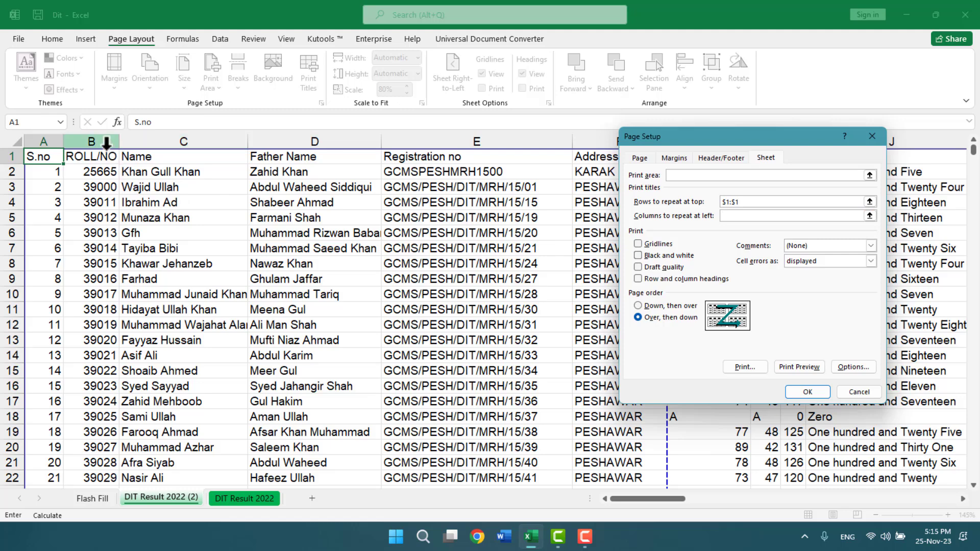
{"action": "left_click_drag", "start_coordinate": [104, 137], "coordinate": [148, 140]}
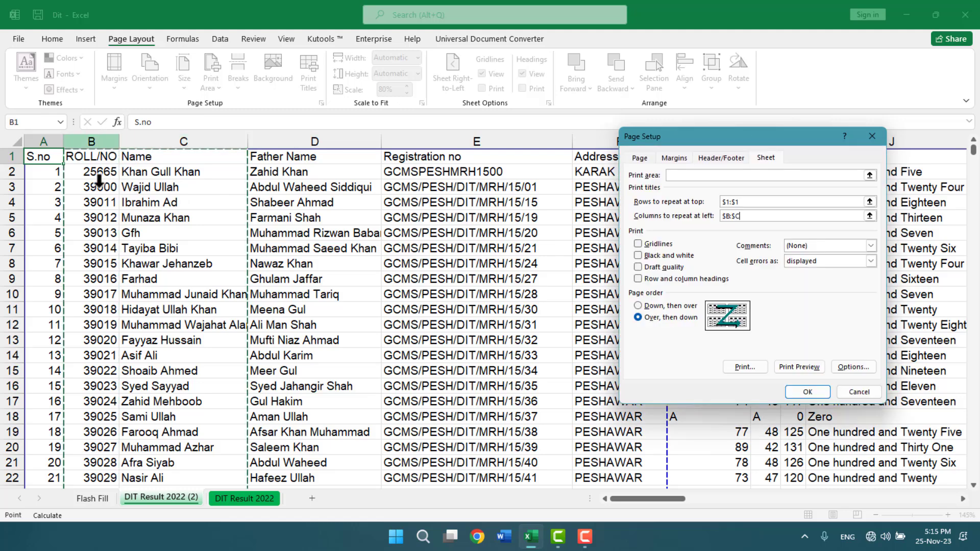
{"action": "left_click", "coordinate": [813, 368]}
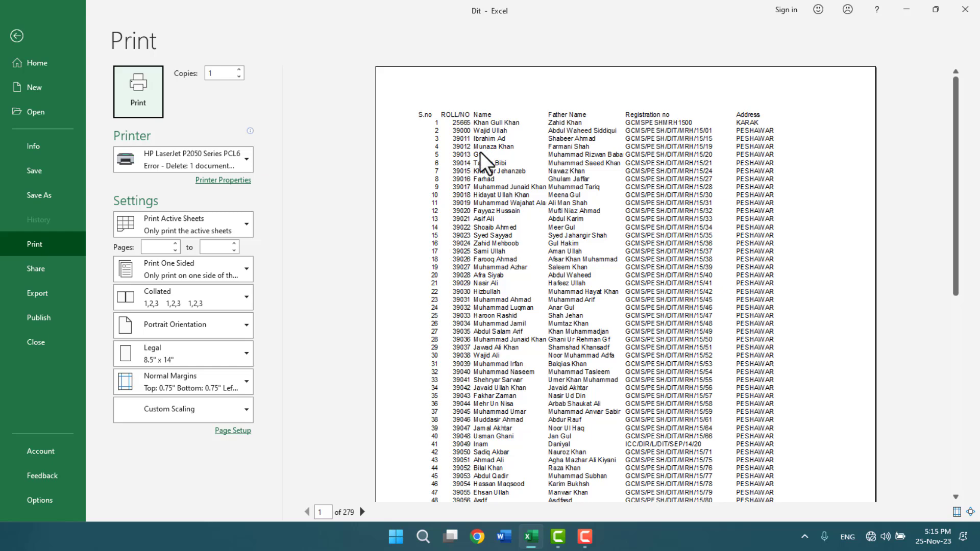
Step: Check preview pages 2–4 for the repeated ROLL/NO and Name columns, then return to the worksheet
{"action": "left_click", "coordinate": [363, 512]}
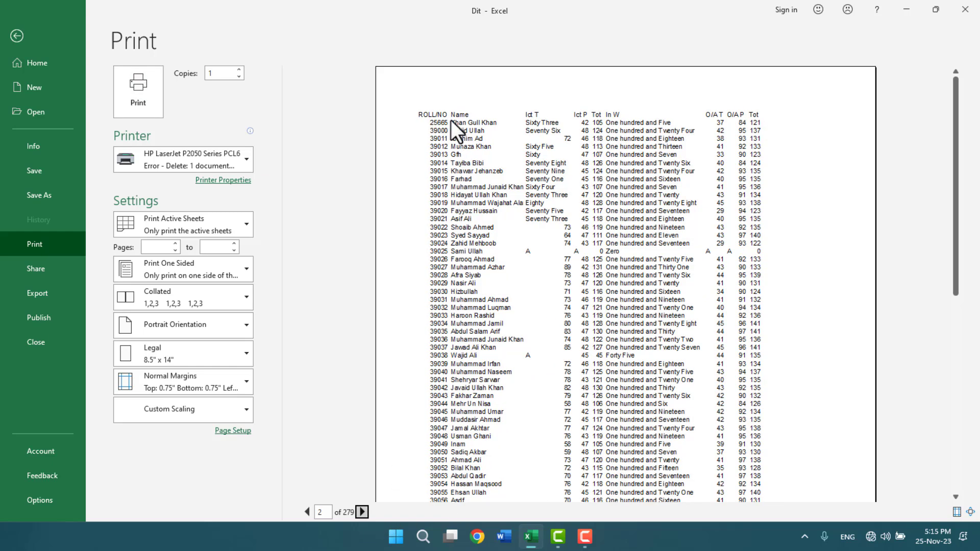
{"action": "left_click", "coordinate": [362, 512]}
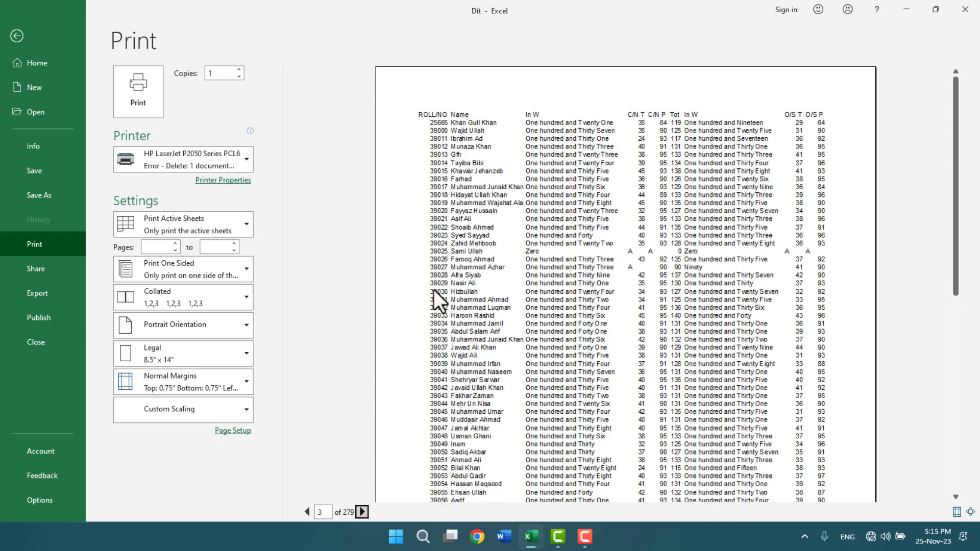
{"action": "left_click", "coordinate": [362, 512]}
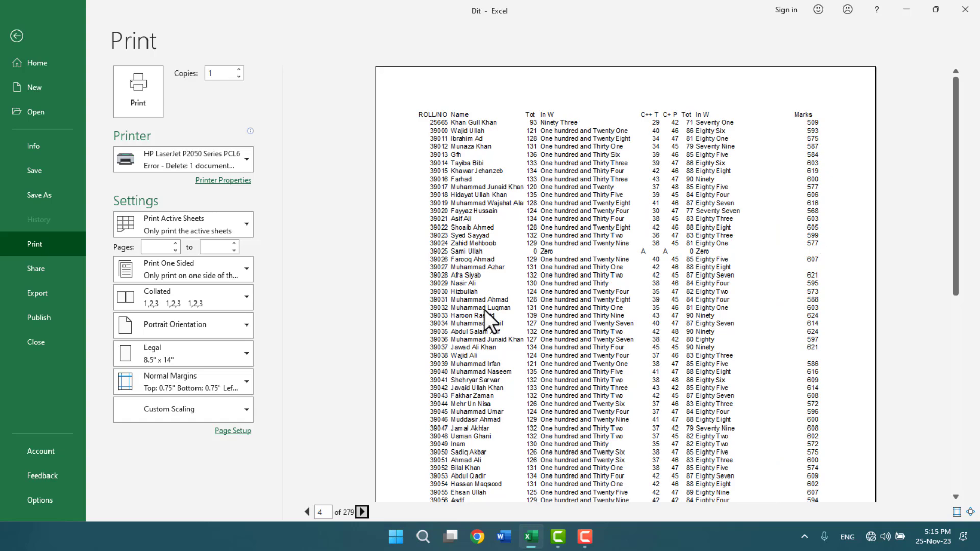
{"action": "key", "text": "Escape"}
{"action": "left_click", "coordinate": [485, 279]}
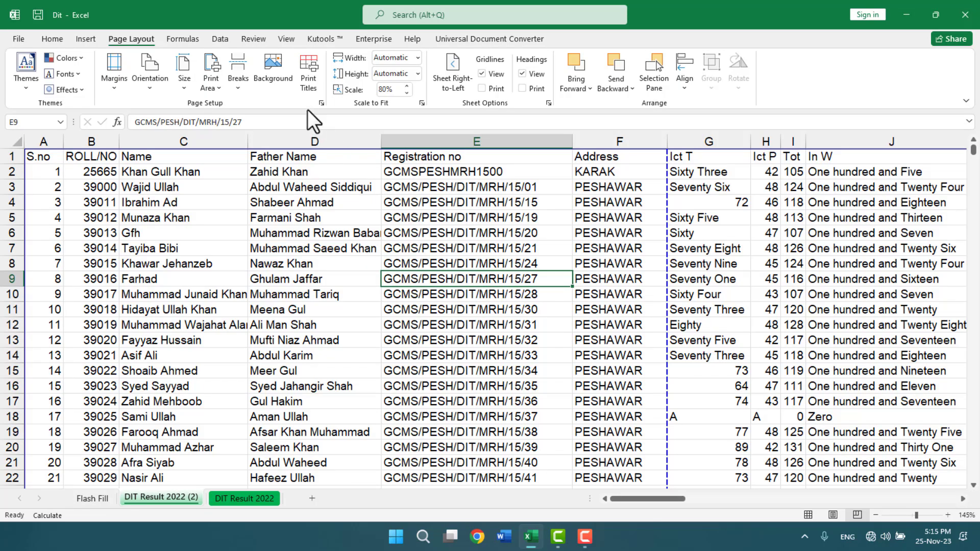
{"action": "left_click", "coordinate": [311, 87]}
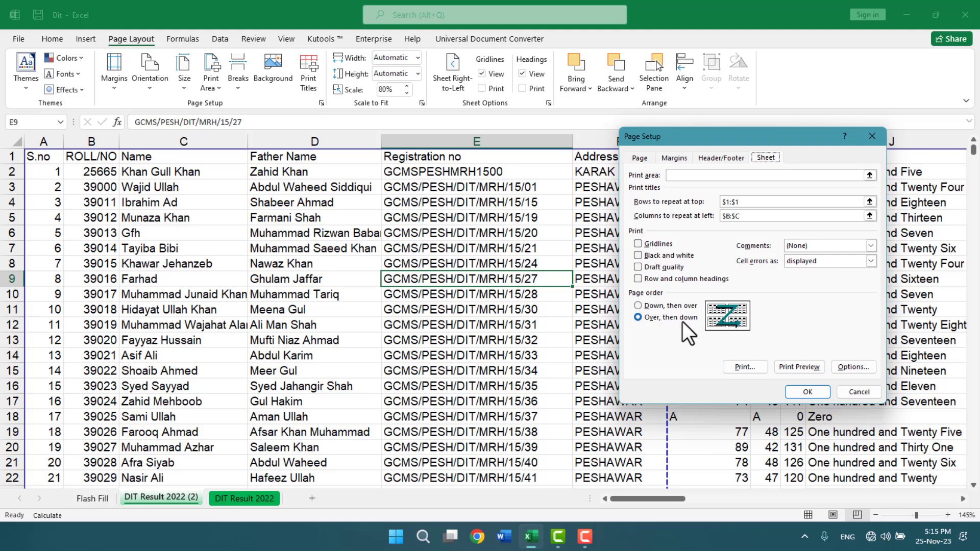
{"action": "left_click", "coordinate": [847, 392]}
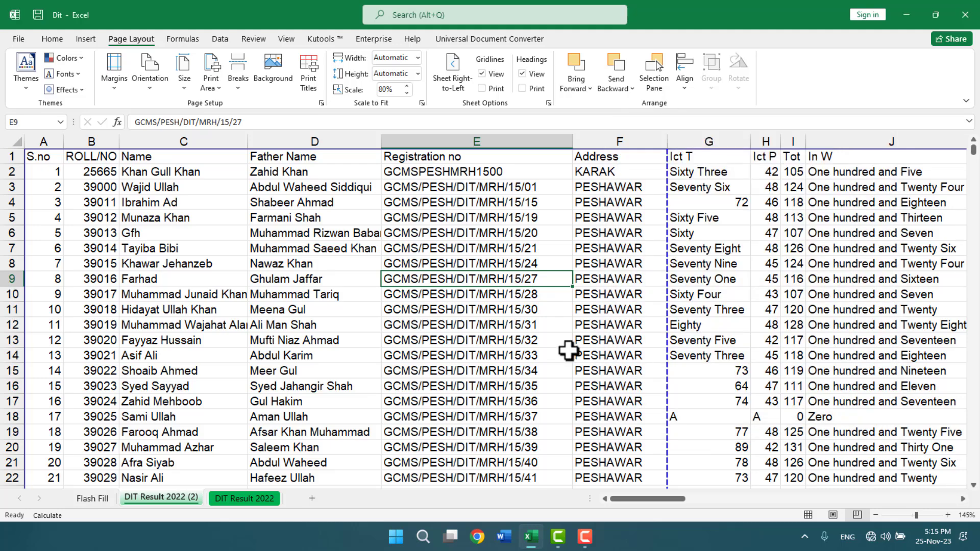